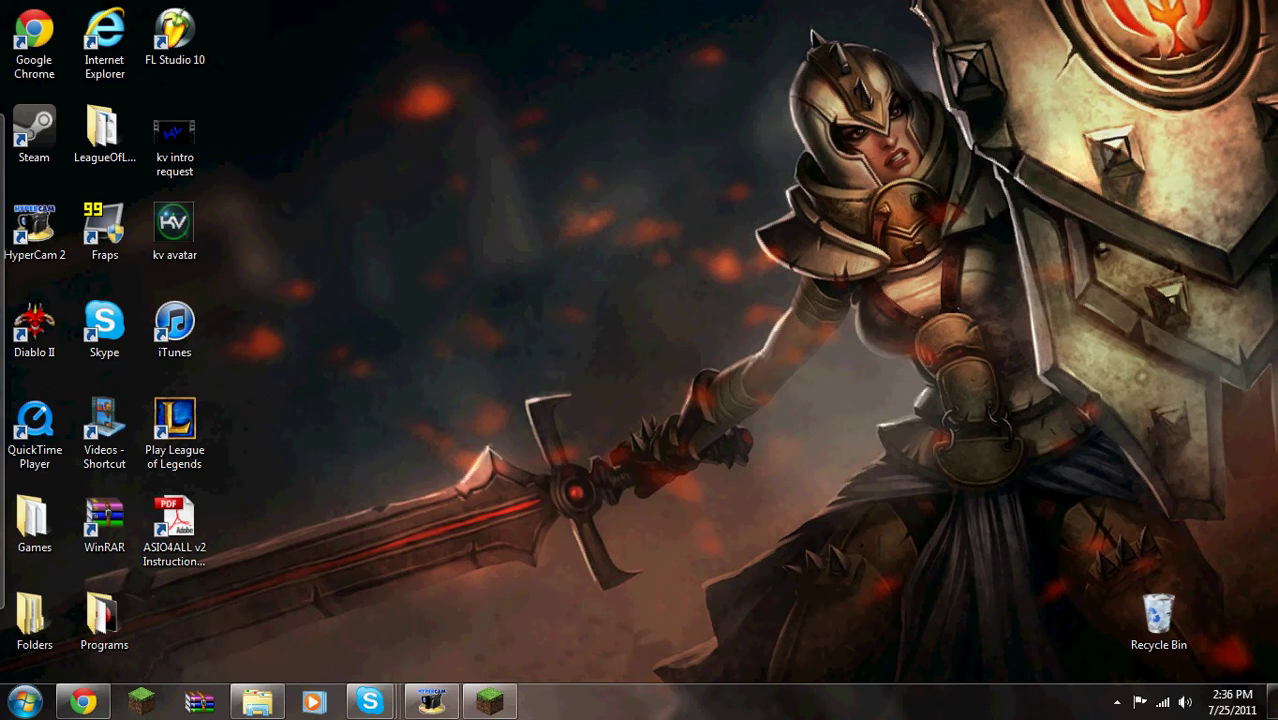
Return to Minecraft and choose Back to game, revealing the Zan's Minimap v0.10.4 welcome and compass minimap
{"action": "left_click", "coordinate": [489, 700]}
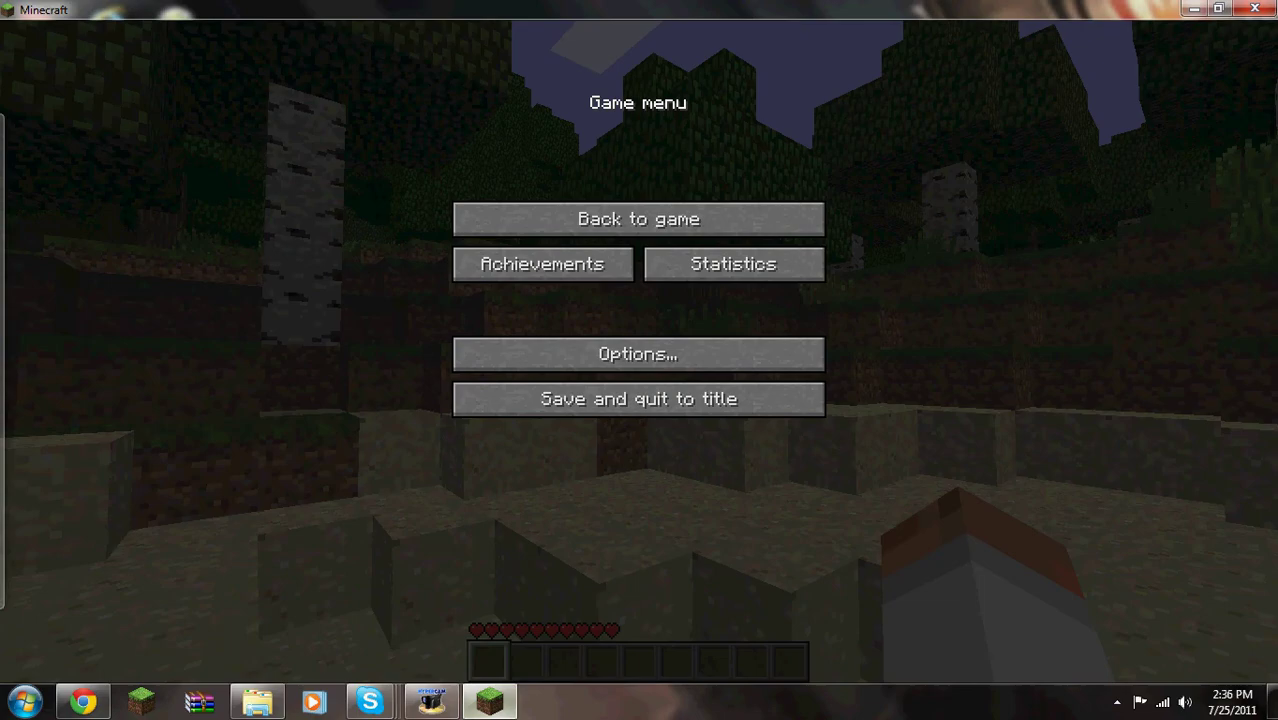
{"action": "left_click", "coordinate": [639, 219]}
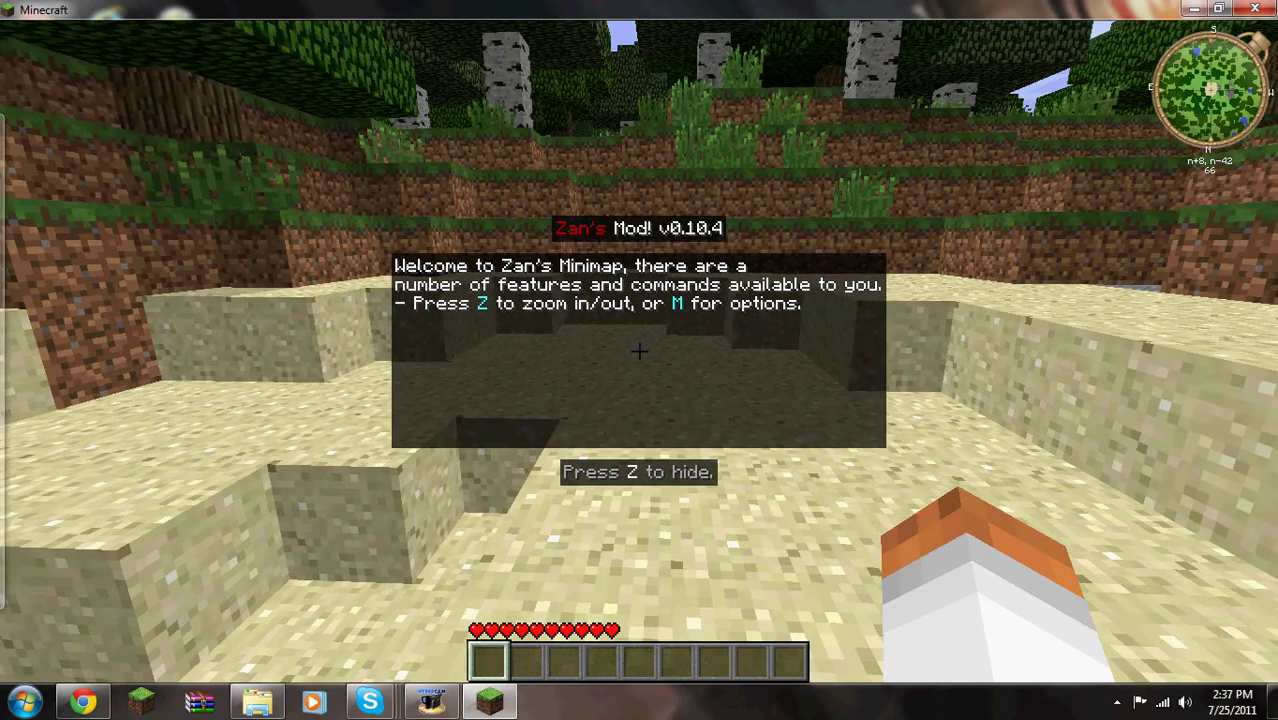
In the minimap options (M), switch Terrain Depth On, try Square Map, then exit back to play
{"action": "key", "text": "m"}
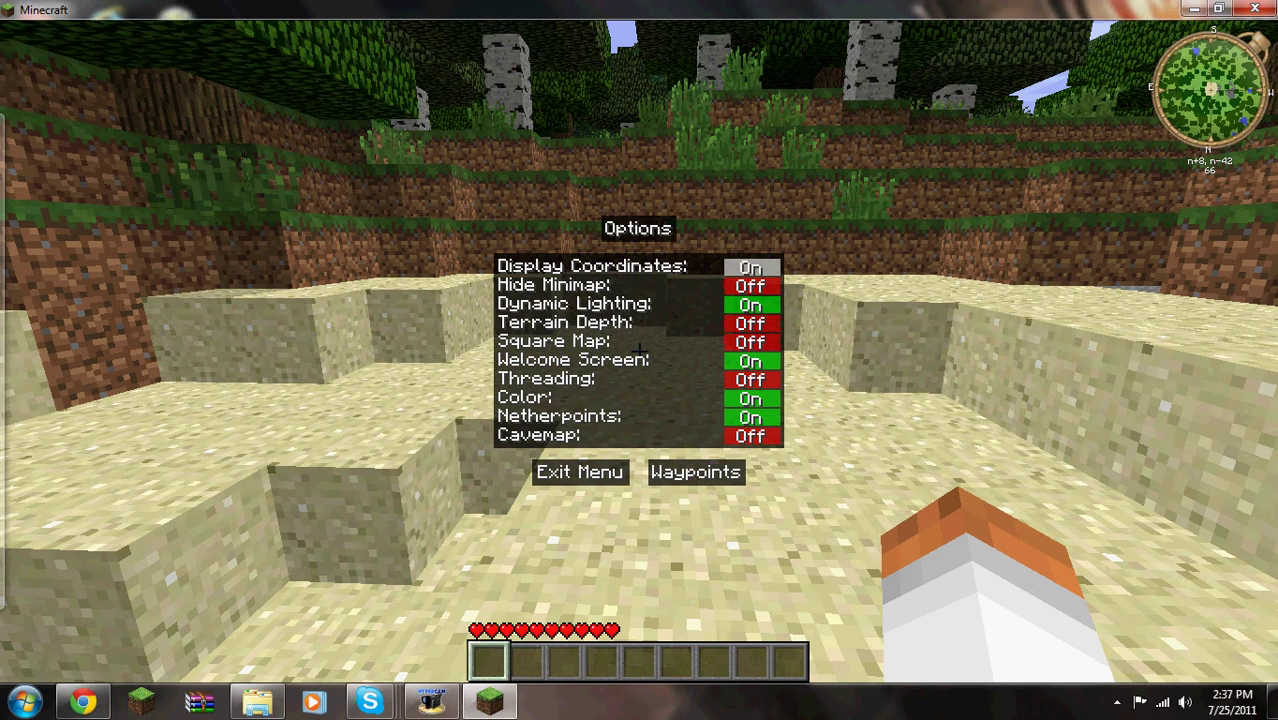
{"action": "key", "text": "Down"}
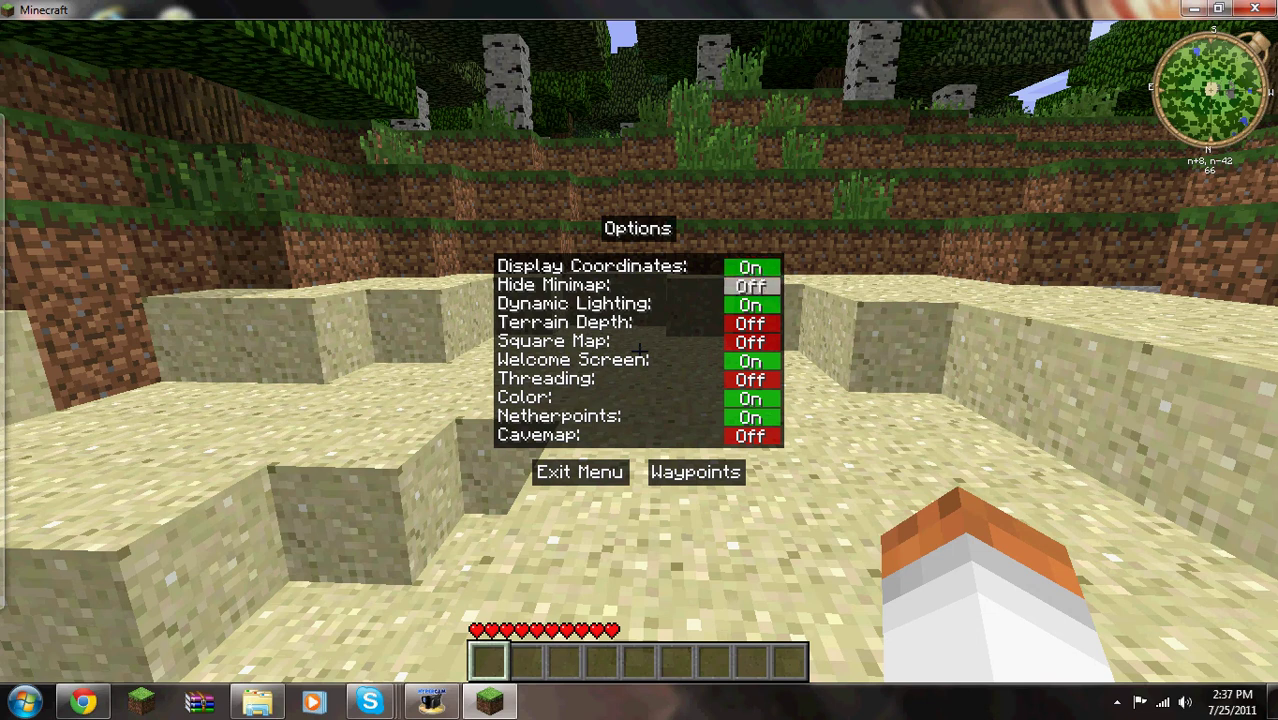
{"action": "key", "text": "Down"}
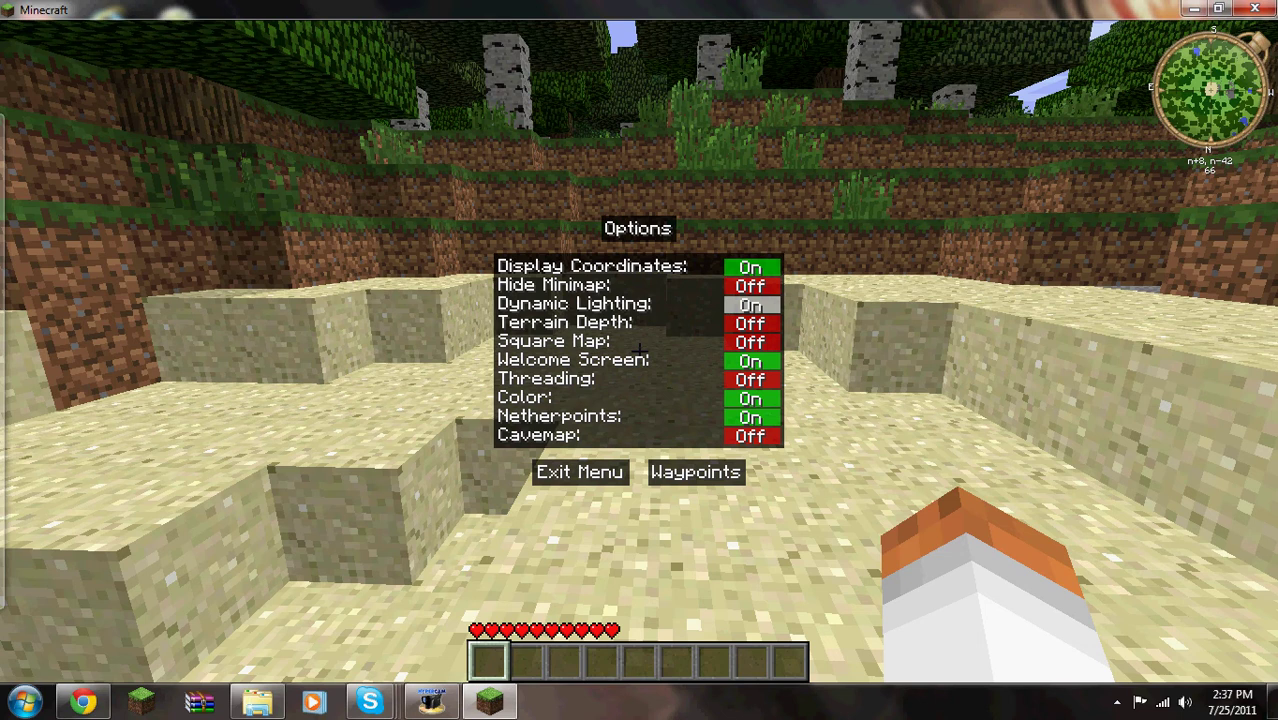
{"action": "key", "text": "Down"}
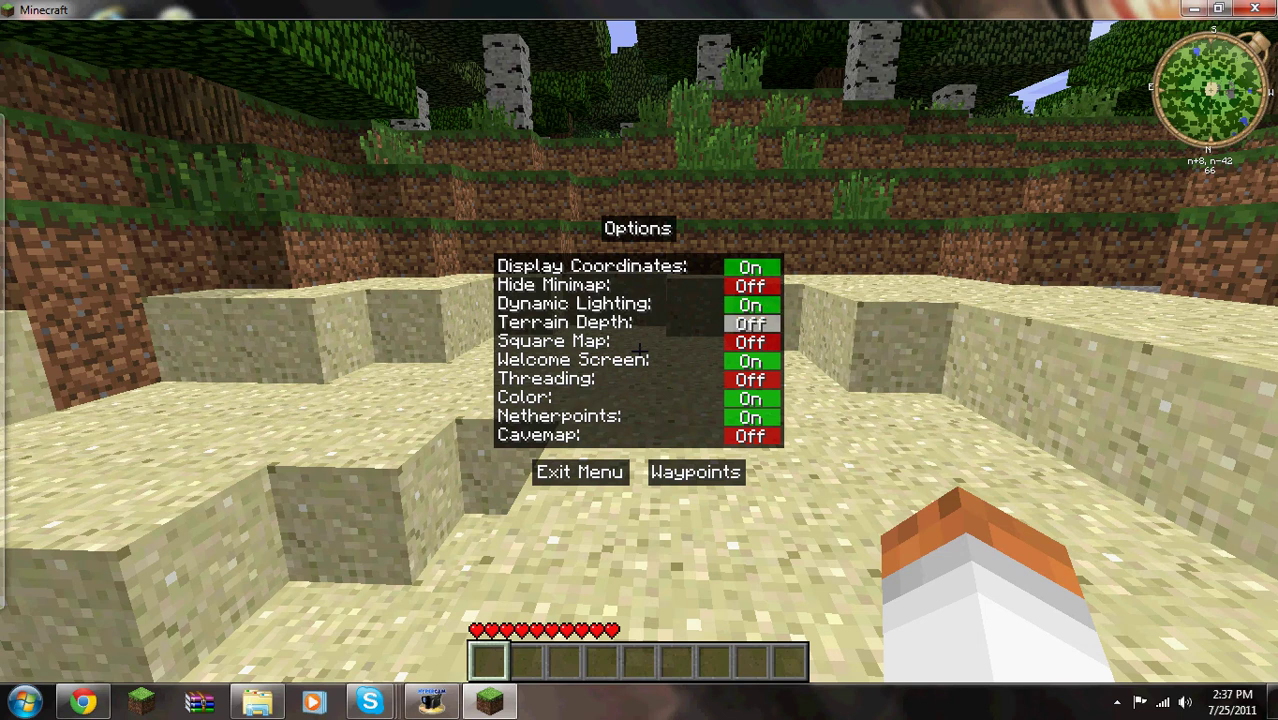
{"action": "key", "text": "Return"}
{"action": "key", "text": "Return"}
{"action": "key", "text": "Return"}
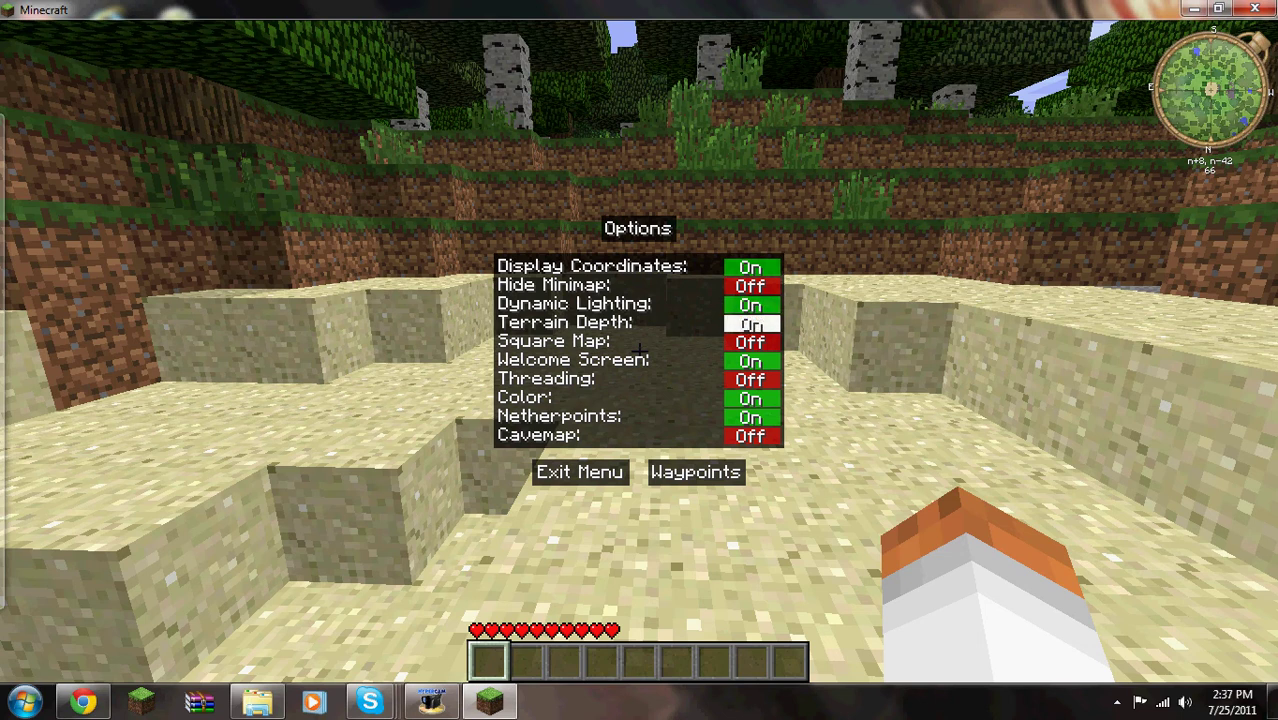
{"action": "key", "text": "Down"}
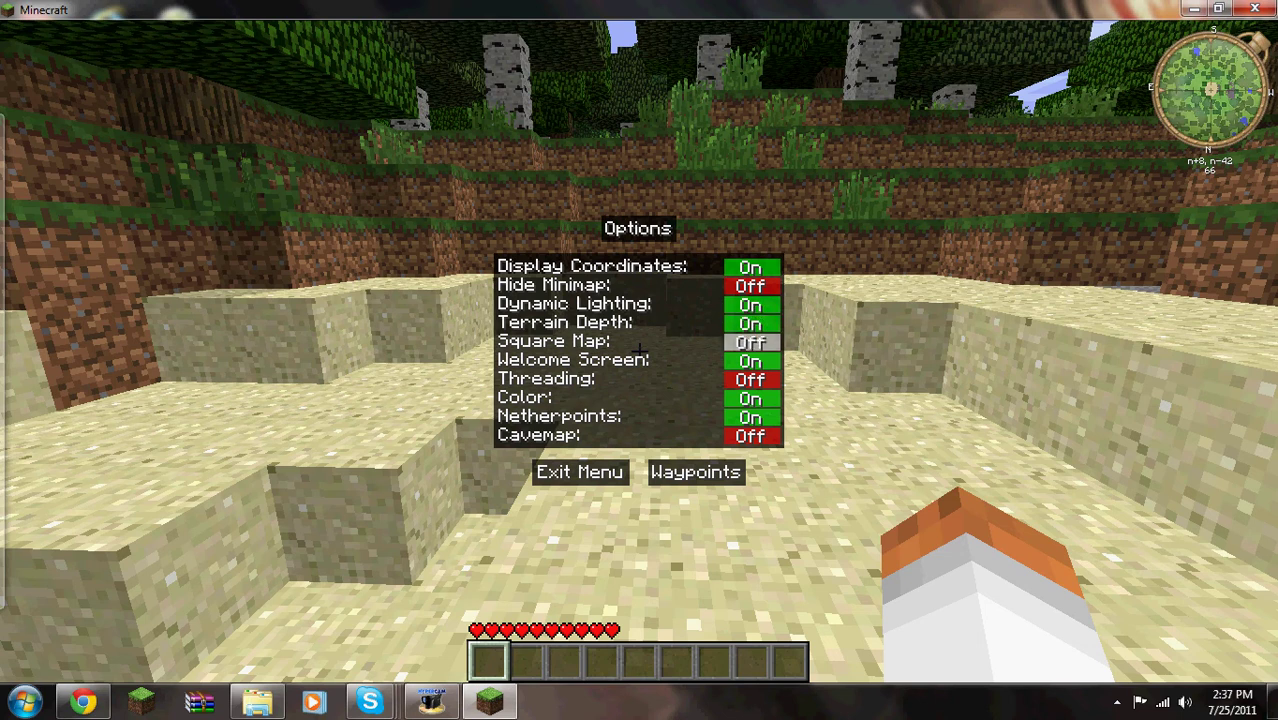
{"action": "key", "text": "Return"}
{"action": "key", "text": "Return"}
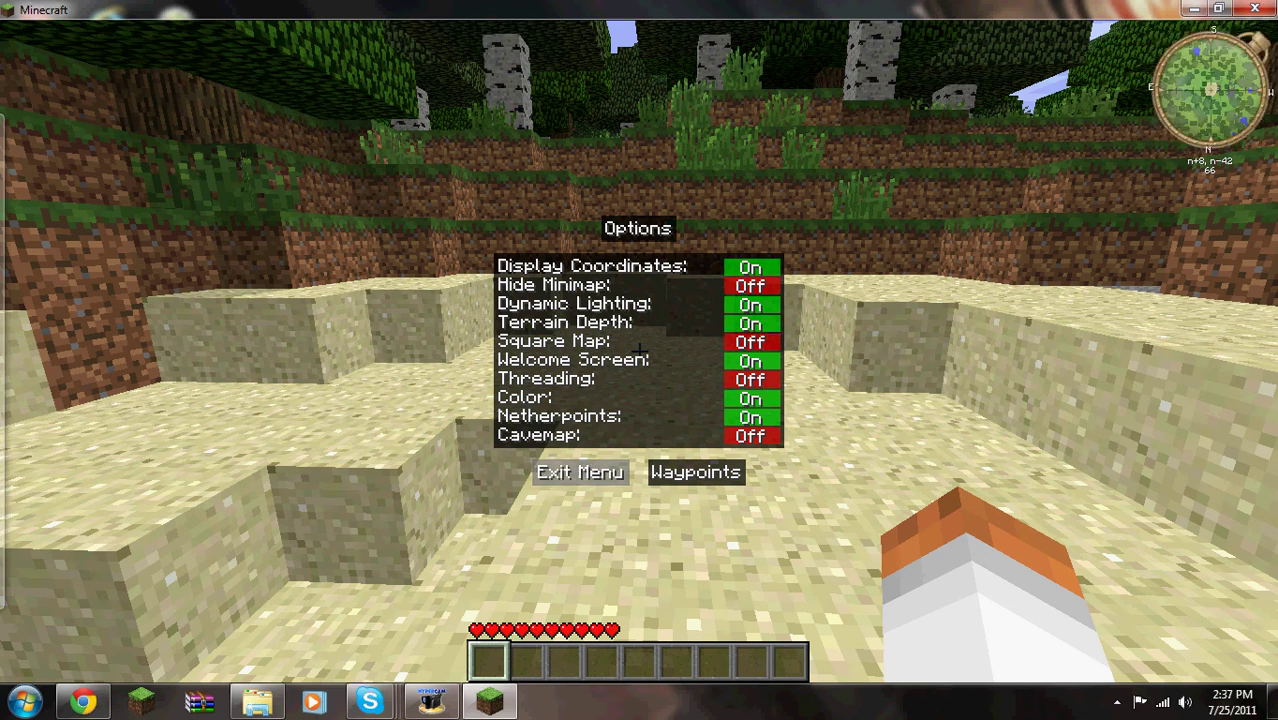
{"action": "key", "text": "Return"}
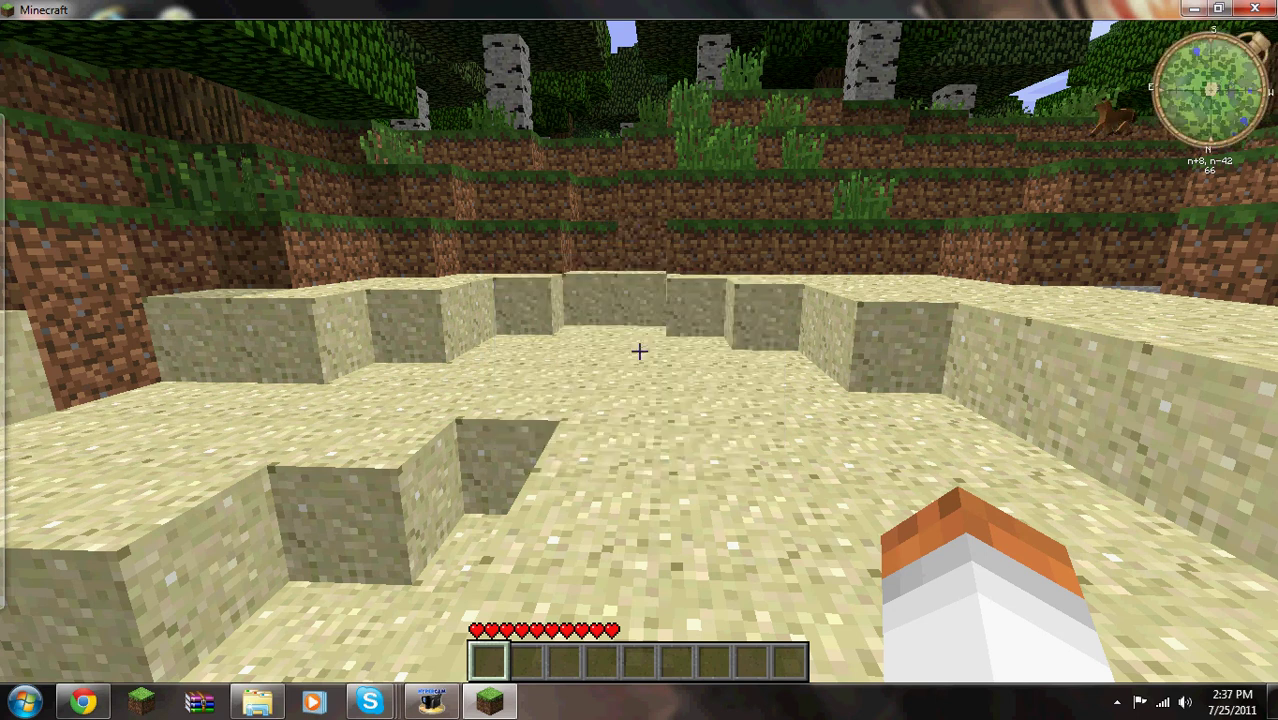
Pause the game with Esc and close the Minecraft window
{"action": "key", "text": "Escape"}
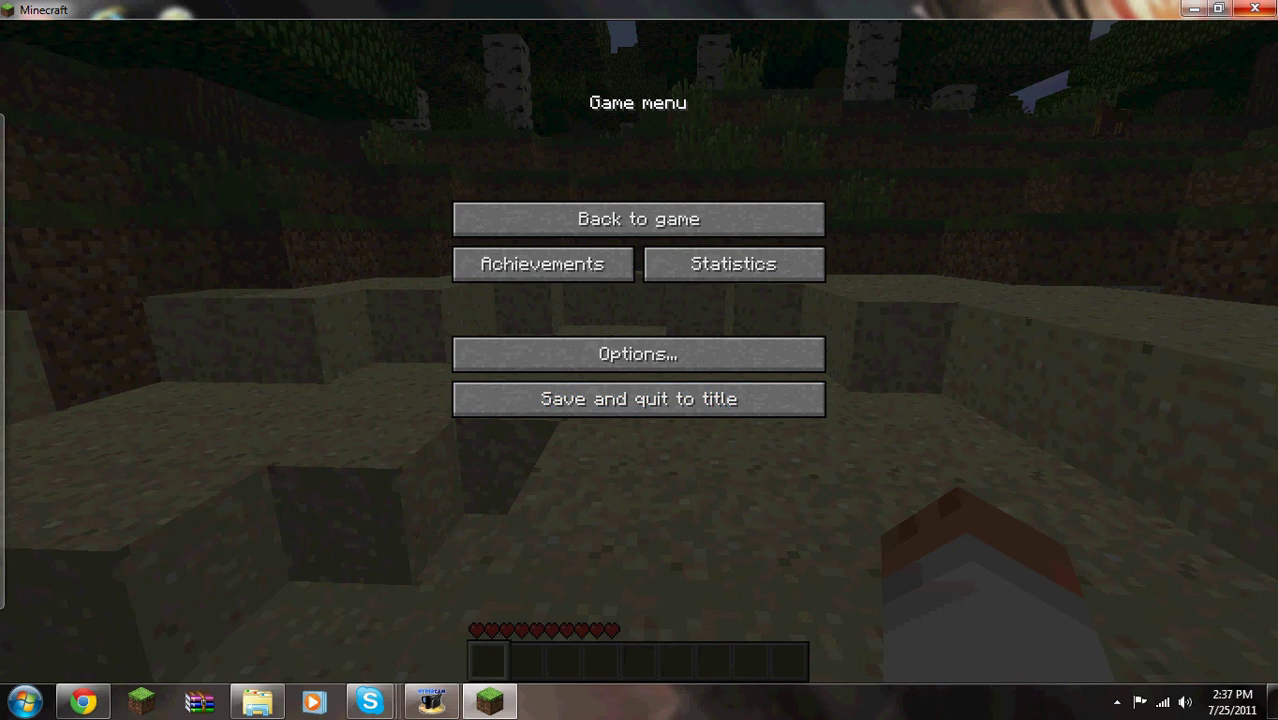
{"action": "left_click", "coordinate": [1255, 8]}
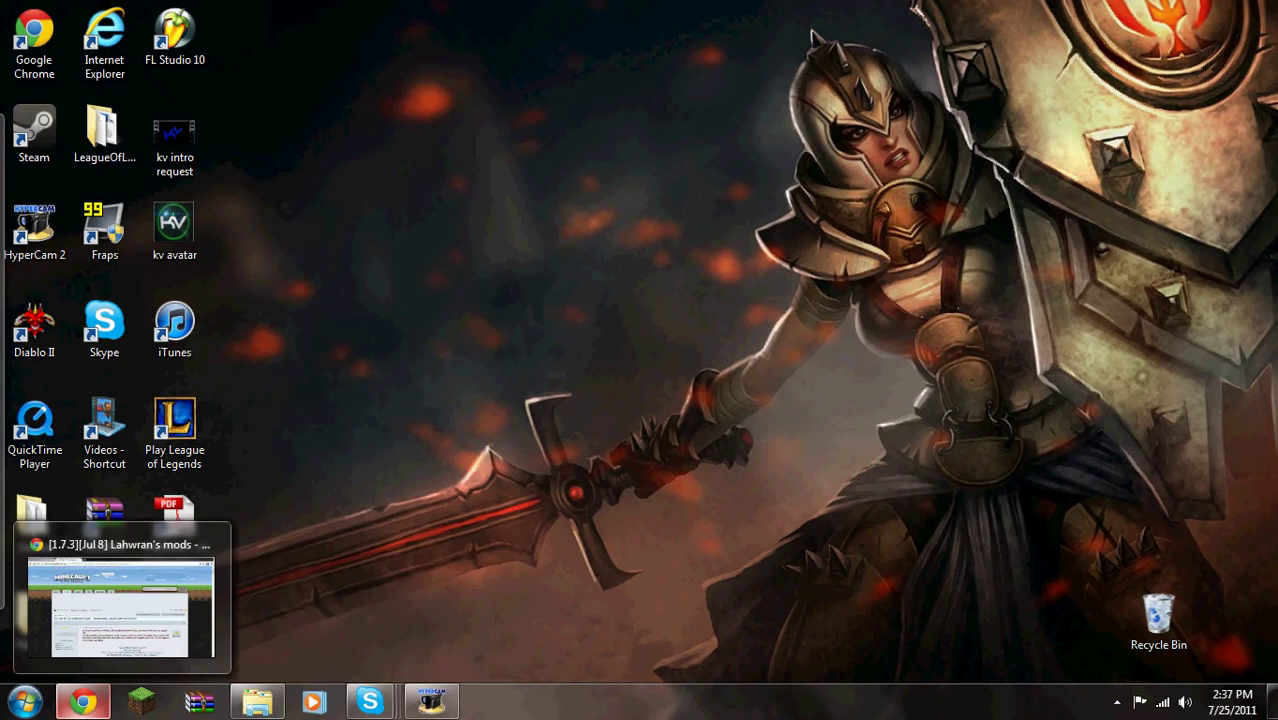
Bring Chrome forward and look over the LonePortal page
{"action": "left_click", "coordinate": [83, 701]}
{"action": "left_click", "coordinate": [90, 11]}
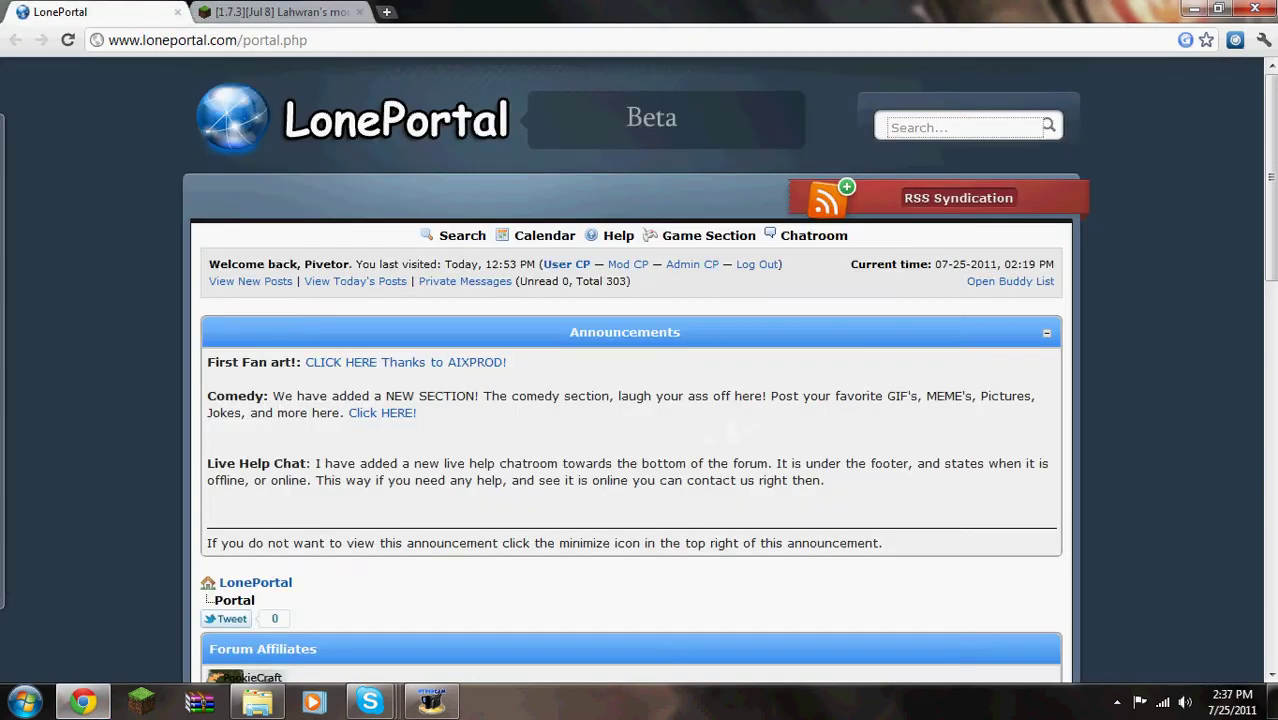
{"action": "scroll", "coordinate": [535, 167], "scroll_direction": "down", "scroll_amount": 5}
{"action": "scroll", "coordinate": [535, 167], "scroll_direction": "down", "scroll_amount": 5}
{"action": "scroll", "coordinate": [535, 167], "scroll_direction": "up", "scroll_amount": 10}
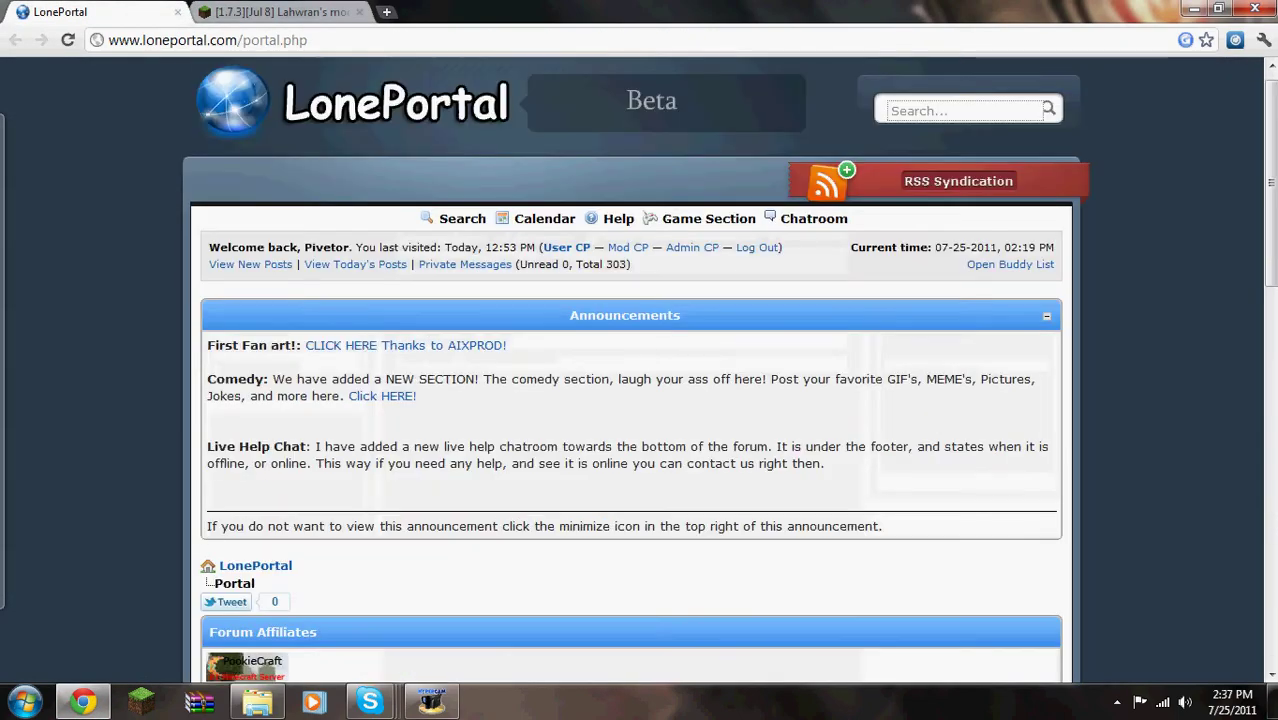
Switch to the Minecraft Forum mod thread and pick out ZANMINIMAP in its title
{"action": "key", "text": "ctrl+Tab"}
{"action": "key", "text": "ctrl+Tab"}
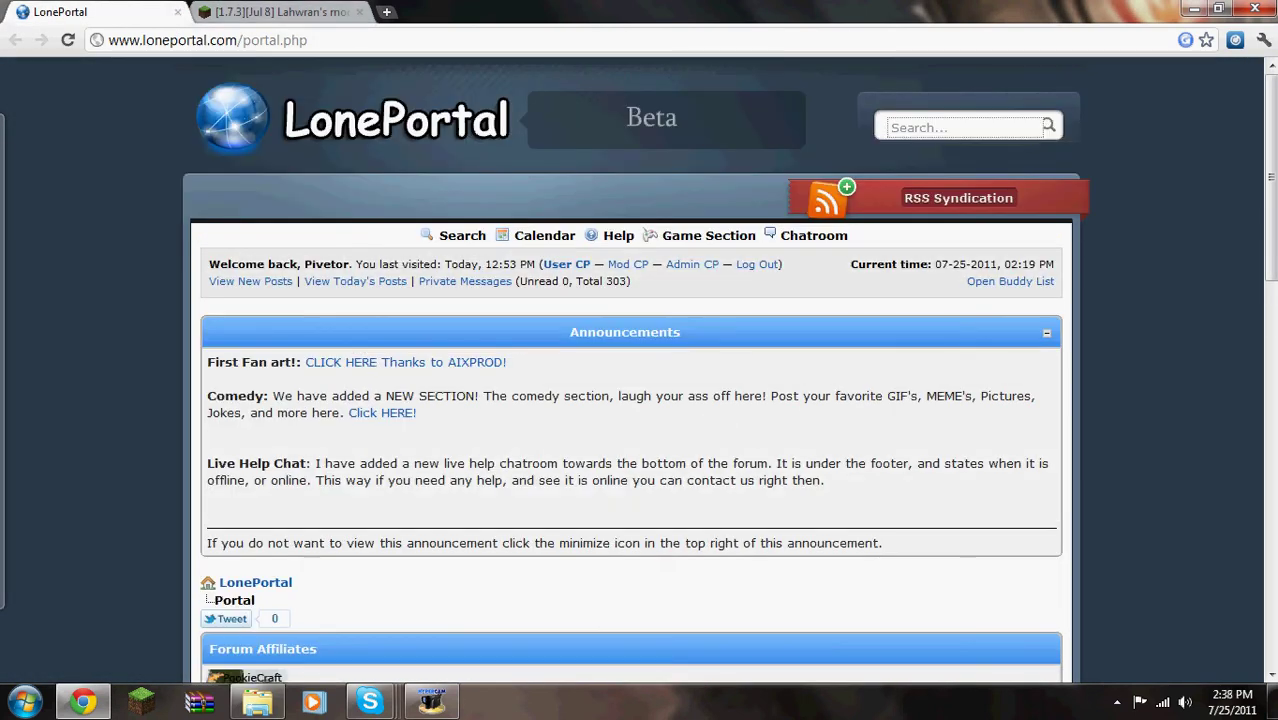
{"action": "left_click", "coordinate": [280, 12]}
{"action": "scroll", "coordinate": [640, 400], "scroll_direction": "up", "scroll_amount": 10}
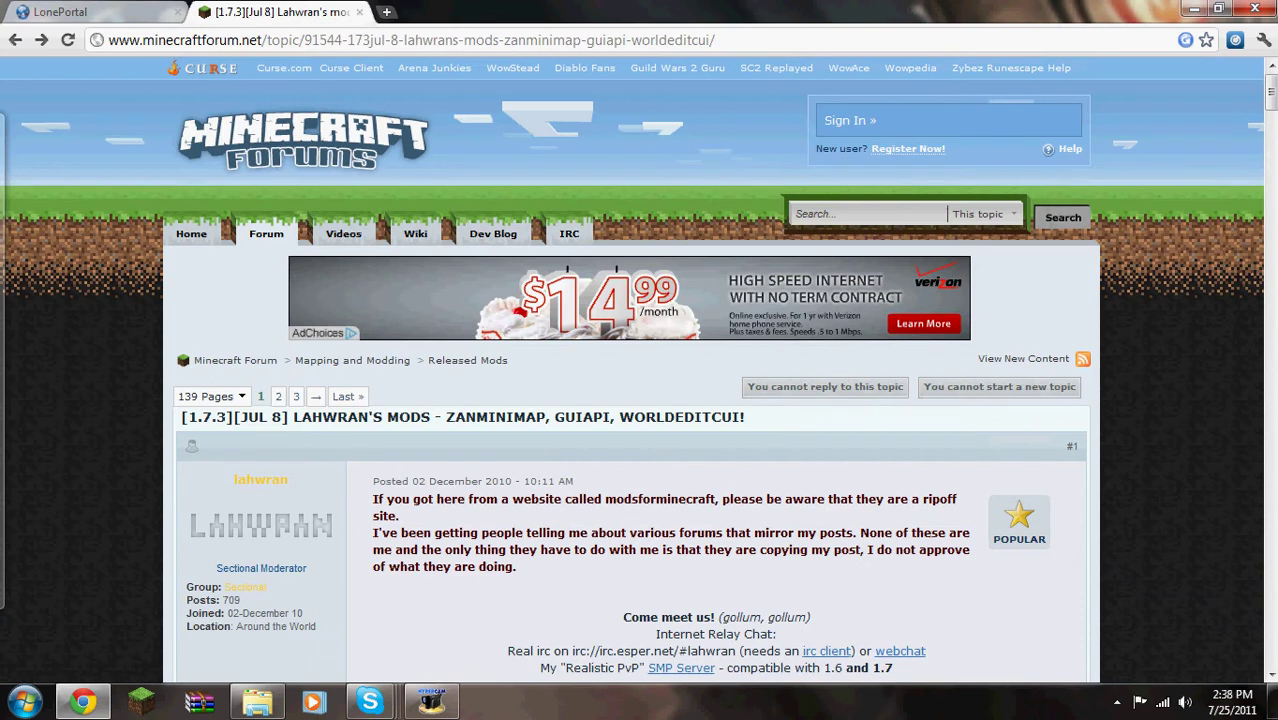
{"action": "mouse_move", "coordinate": [290, 417]}
{"action": "left_mouse_down"}
{"action": "mouse_move", "coordinate": [181, 417]}
{"action": "mouse_move", "coordinate": [410, 417]}
{"action": "mouse_move", "coordinate": [181, 417]}
{"action": "left_mouse_up"}
{"action": "double_click", "coordinate": [495, 417]}
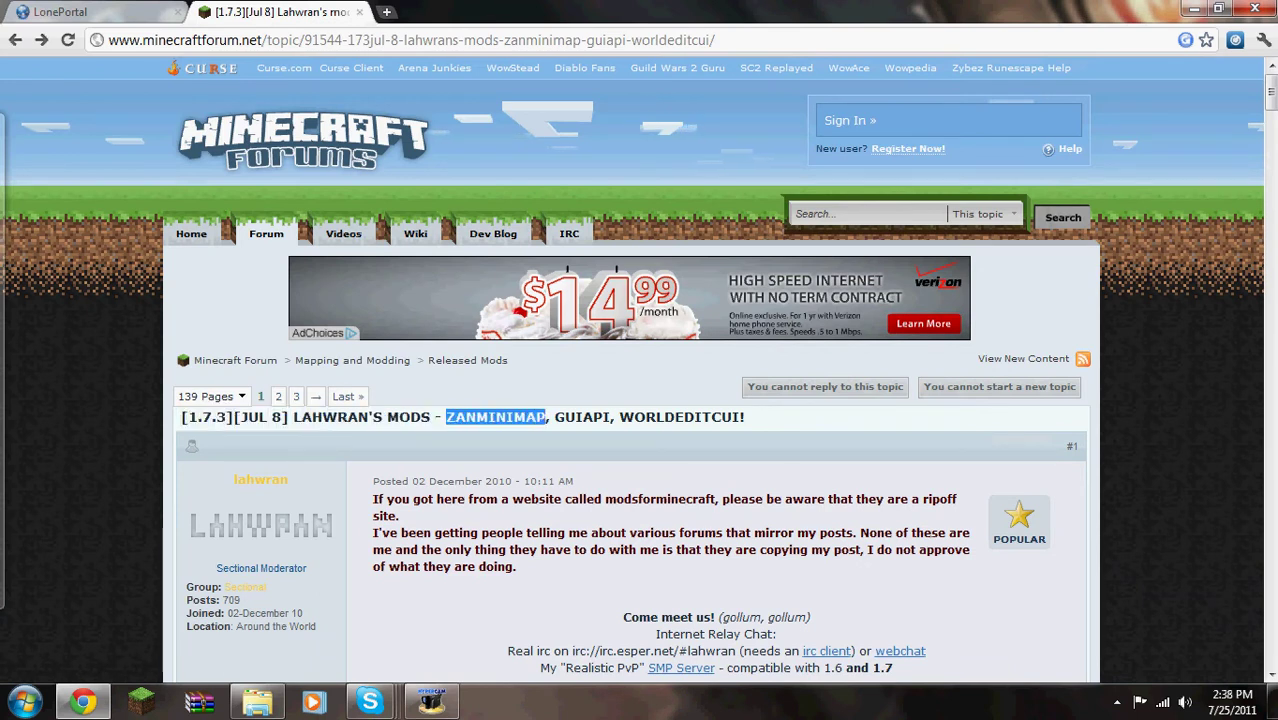
{"action": "left_click", "coordinate": [495, 417]}
Scroll down to the ZanMinimap 0.10.4 heading and its 1.7.3 version number
{"action": "scroll", "coordinate": [640, 400], "scroll_direction": "down", "scroll_amount": 1}
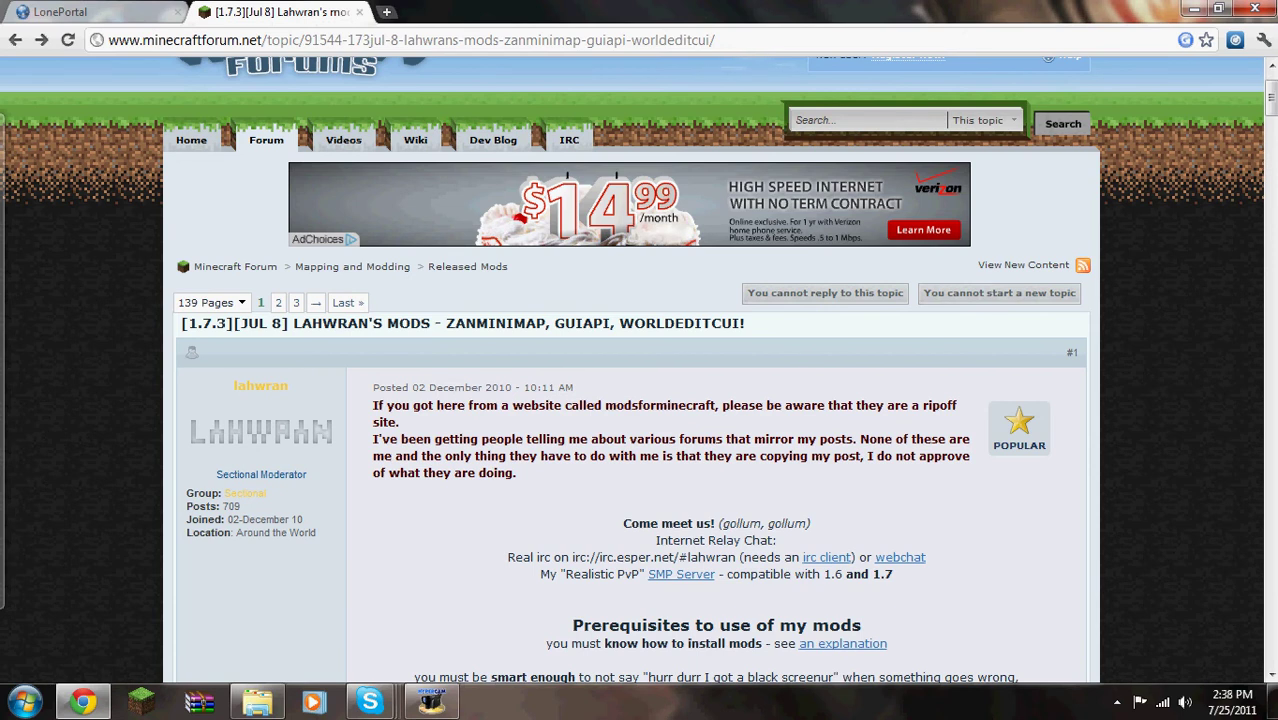
{"action": "scroll", "coordinate": [720, 370], "scroll_direction": "down", "scroll_amount": 8}
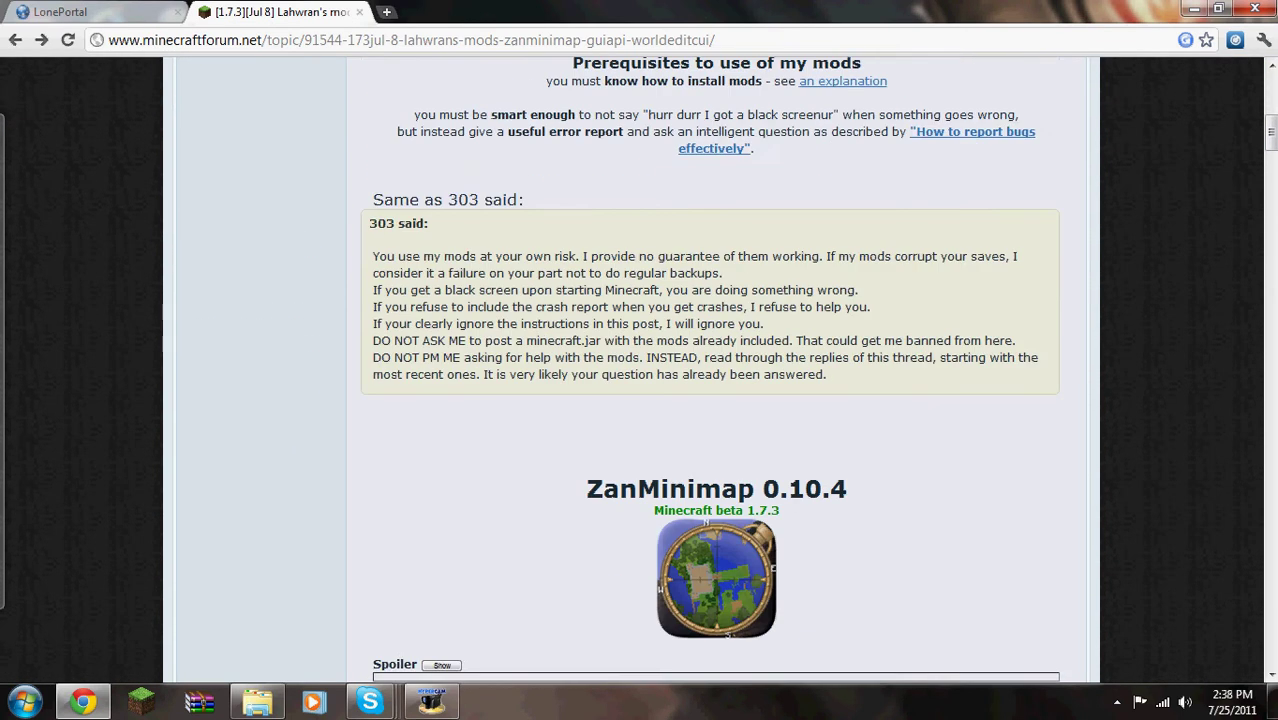
{"action": "left_click_drag", "start_coordinate": [584, 301], "coordinate": [686, 301]}
{"action": "left_click", "coordinate": [686, 301]}
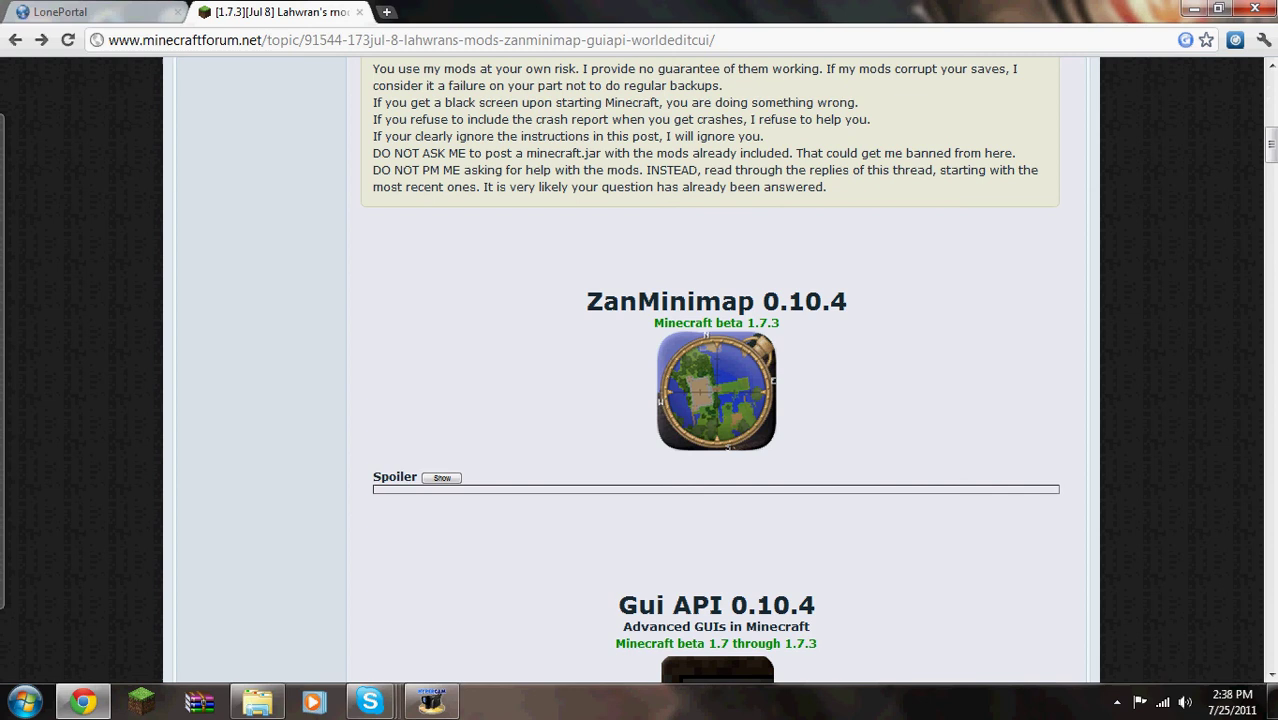
{"action": "triple_click", "coordinate": [716, 301]}
{"action": "left_click", "coordinate": [716, 301]}
{"action": "scroll", "coordinate": [716, 370], "scroll_direction": "down", "scroll_amount": 1}
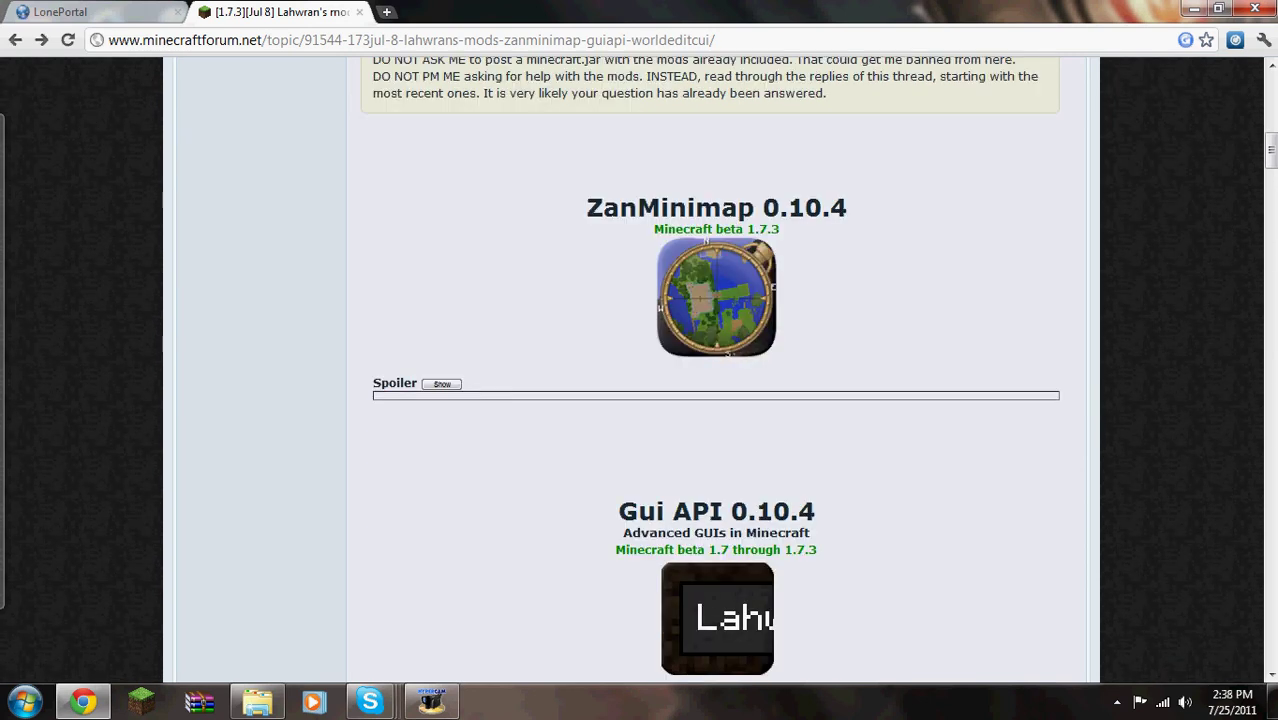
{"action": "double_click", "coordinate": [759, 229]}
{"action": "left_click", "coordinate": [759, 229]}
Expand the ZanMinimap 0.10.4 spoiler and follow its adf.ly download link
{"action": "left_click", "coordinate": [441, 384]}
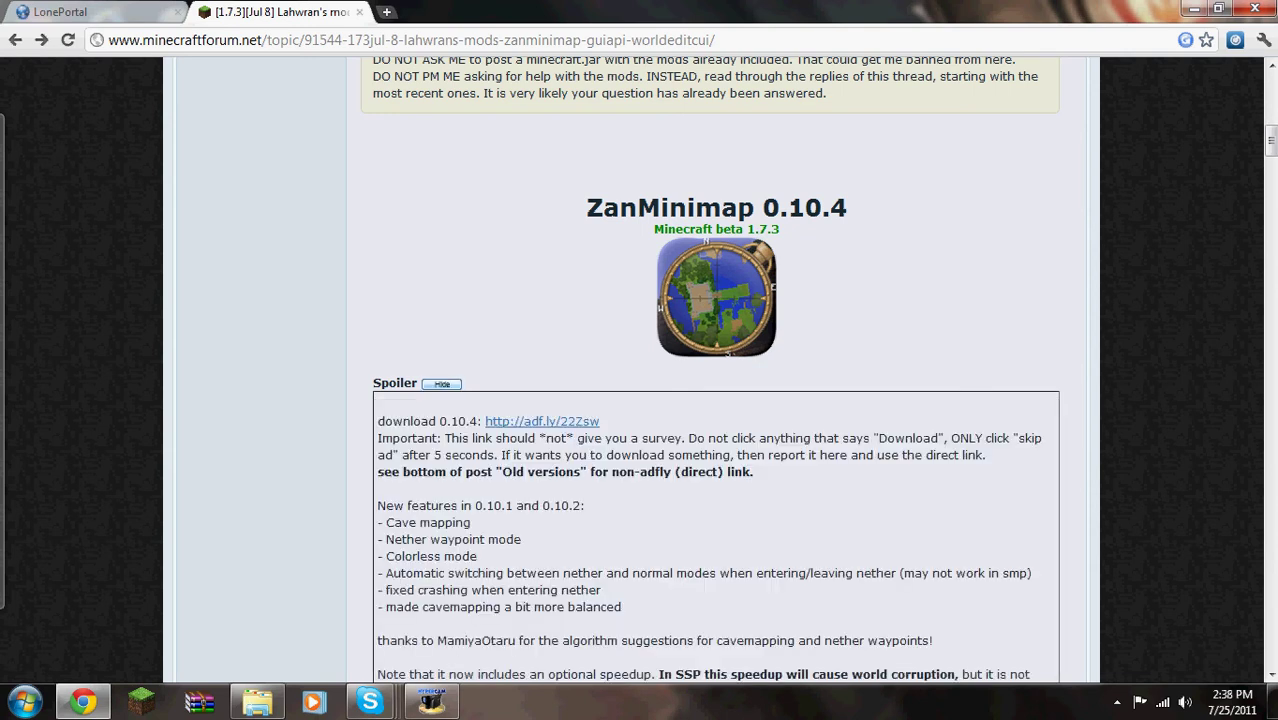
{"action": "scroll", "coordinate": [716, 370], "scroll_direction": "down", "scroll_amount": 1}
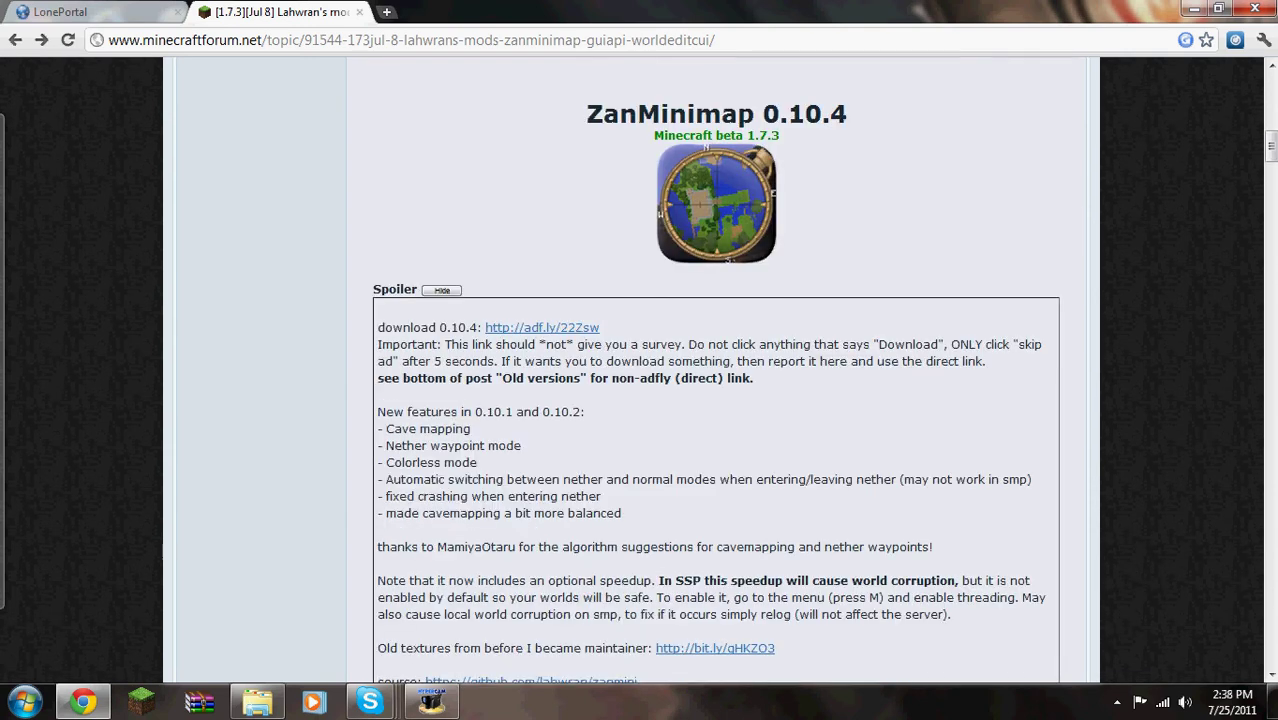
{"action": "left_click_drag", "start_coordinate": [377, 327], "coordinate": [470, 327]}
{"action": "left_click", "coordinate": [470, 327]}
{"action": "left_click", "coordinate": [541, 327]}
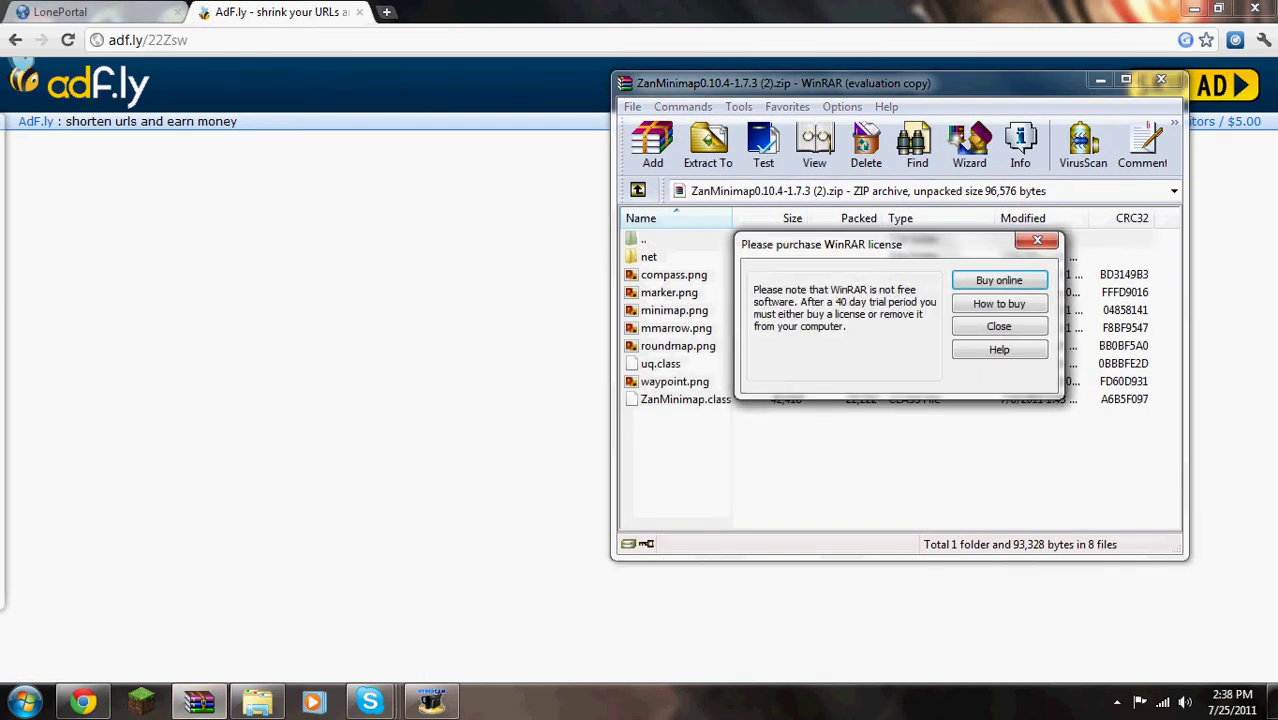
Dismiss the WinRAR reminder, close AdF.ly, minimize Chrome, and place a Windows Explorer window upper left
{"action": "left_click", "coordinate": [999, 326]}
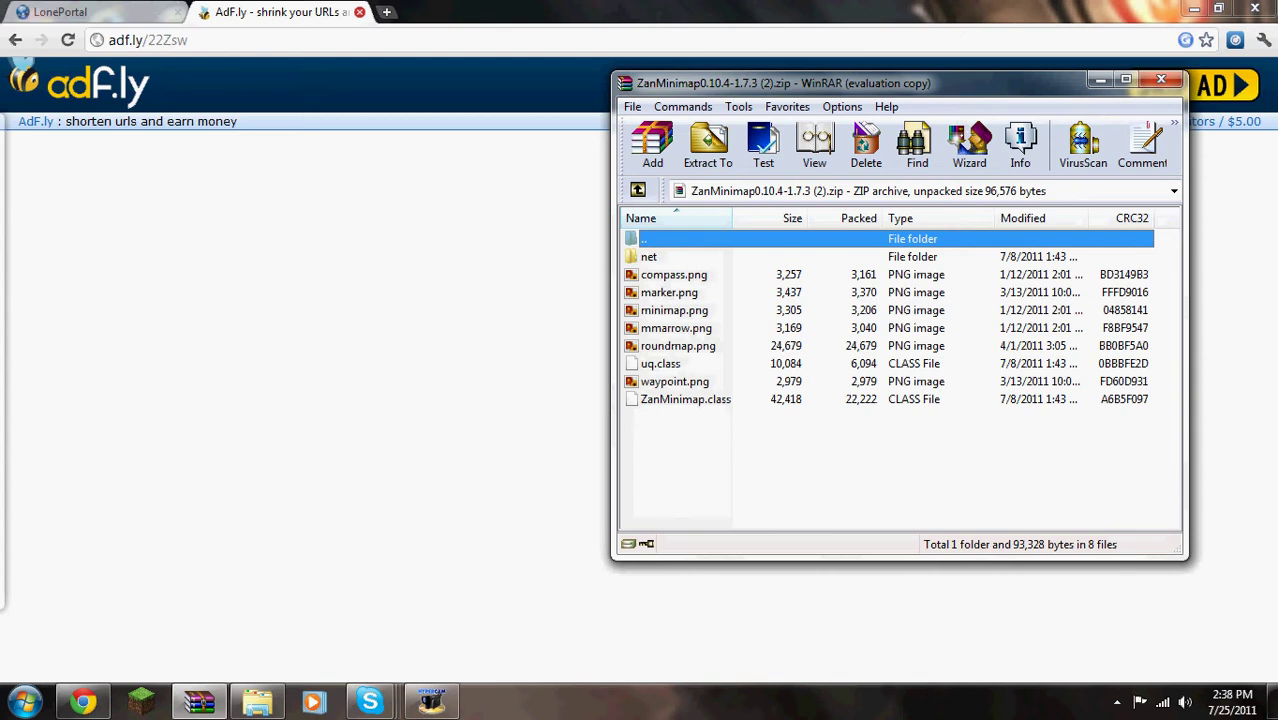
{"action": "left_click", "coordinate": [358, 11]}
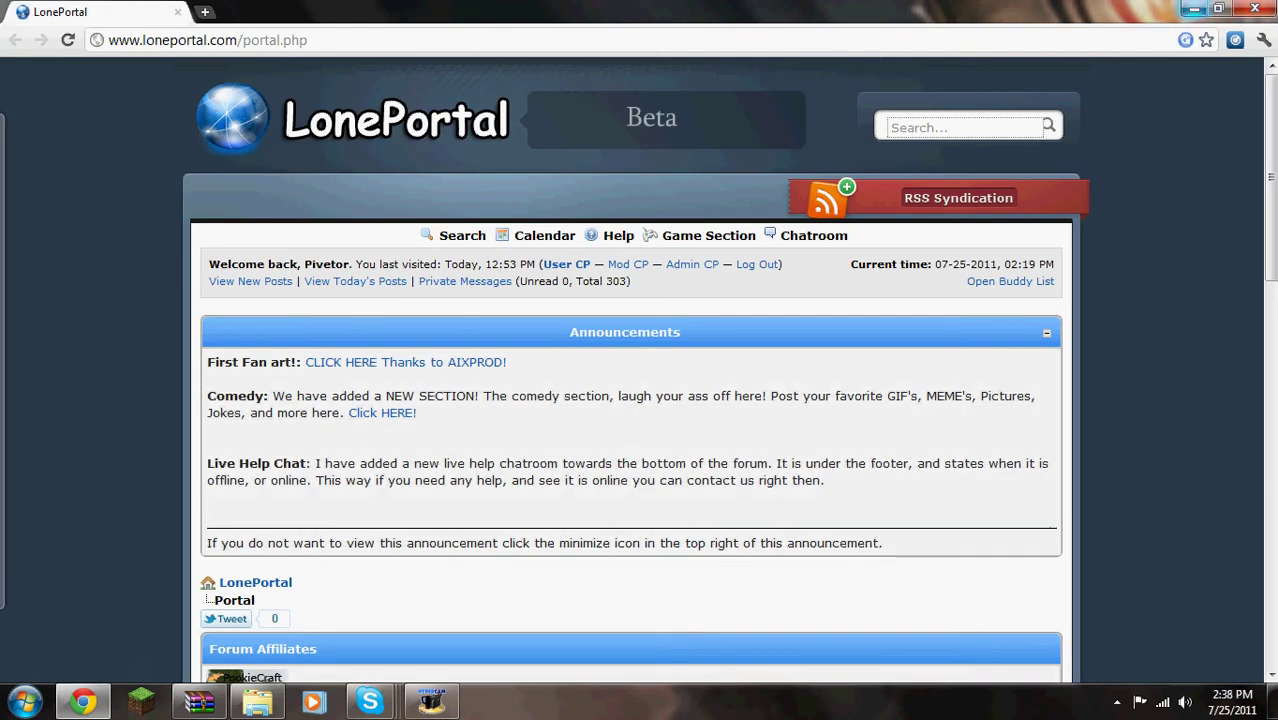
{"action": "left_click", "coordinate": [1194, 8]}
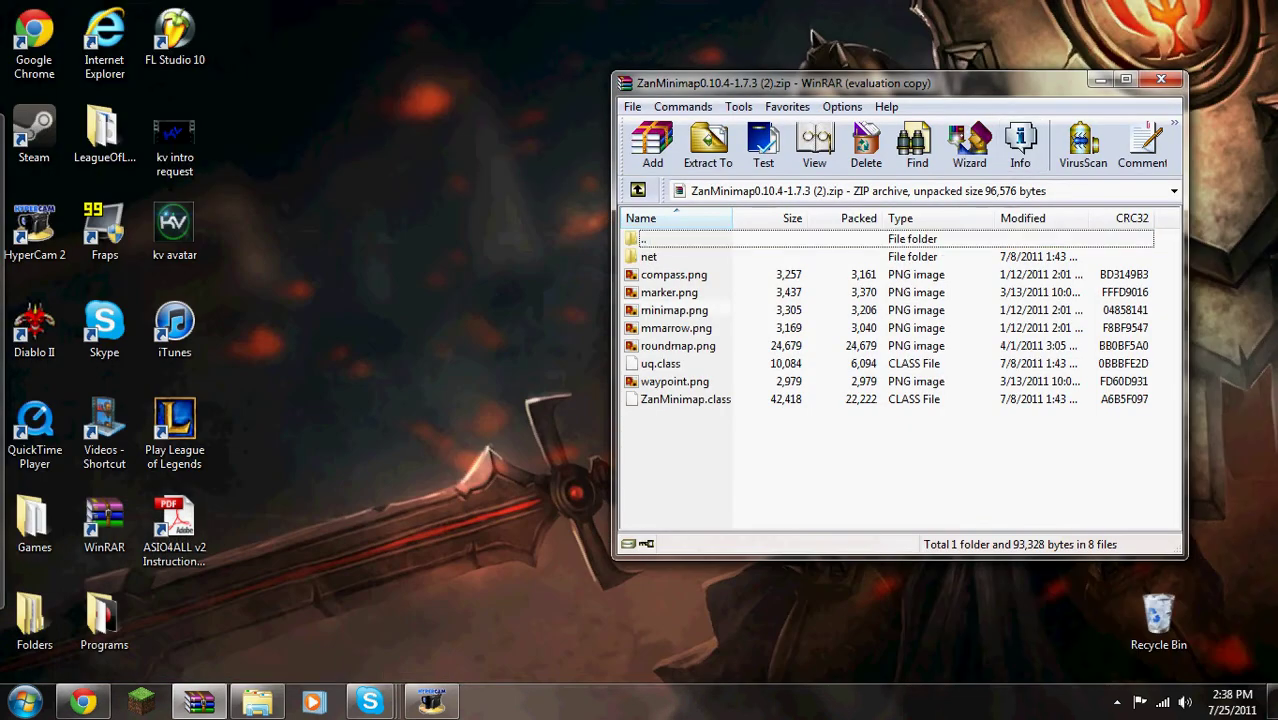
{"action": "key", "text": "Down"}
{"action": "key", "text": "Down"}
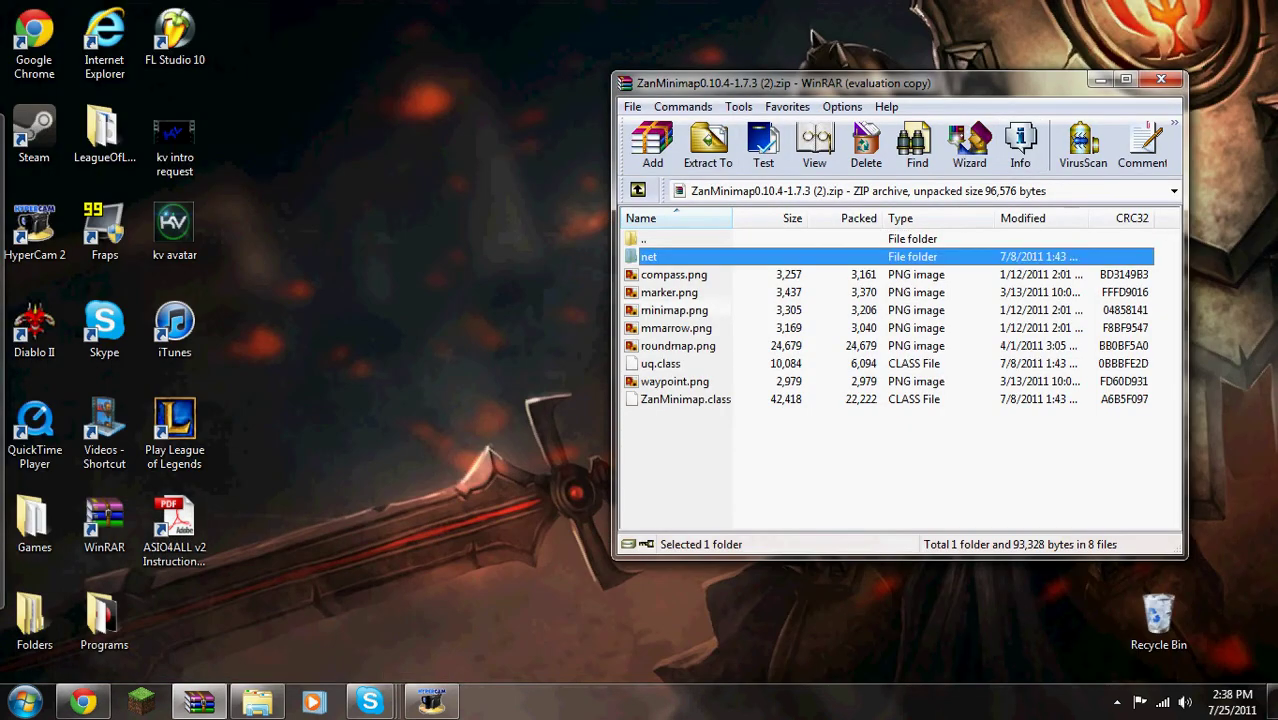
{"action": "key", "text": "ctrl+space"}
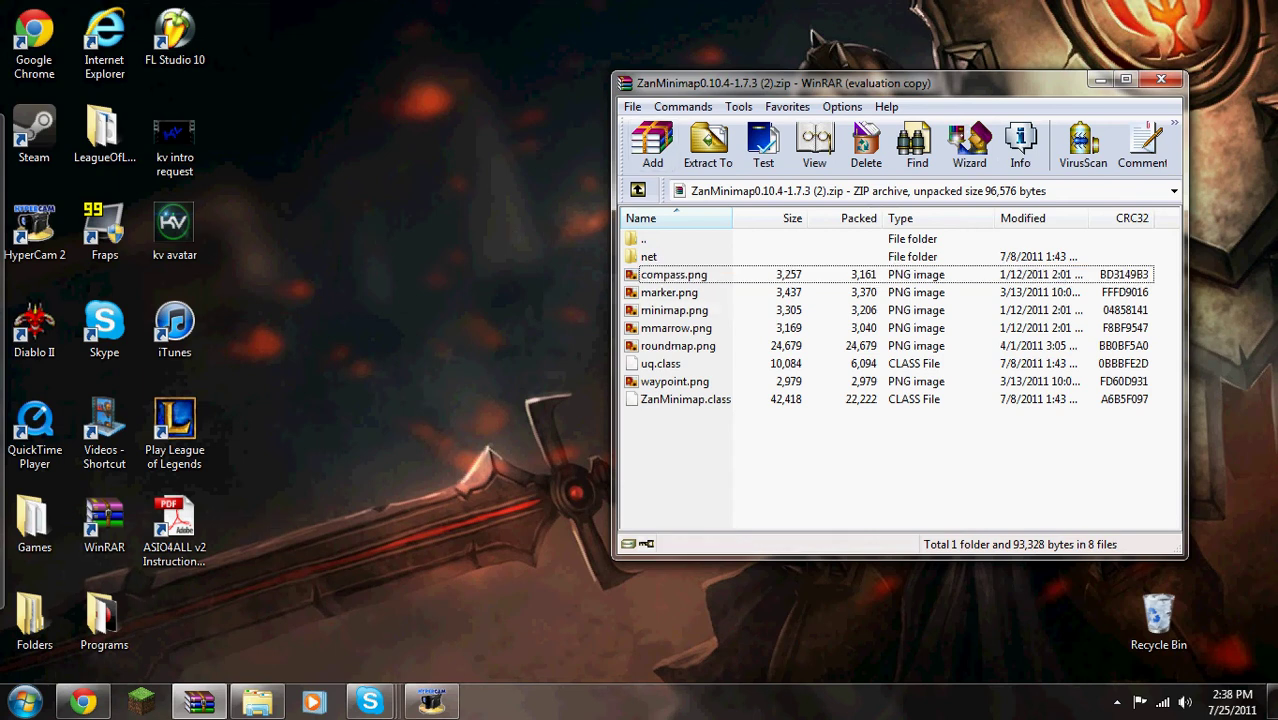
{"action": "left_click", "coordinate": [257, 702]}
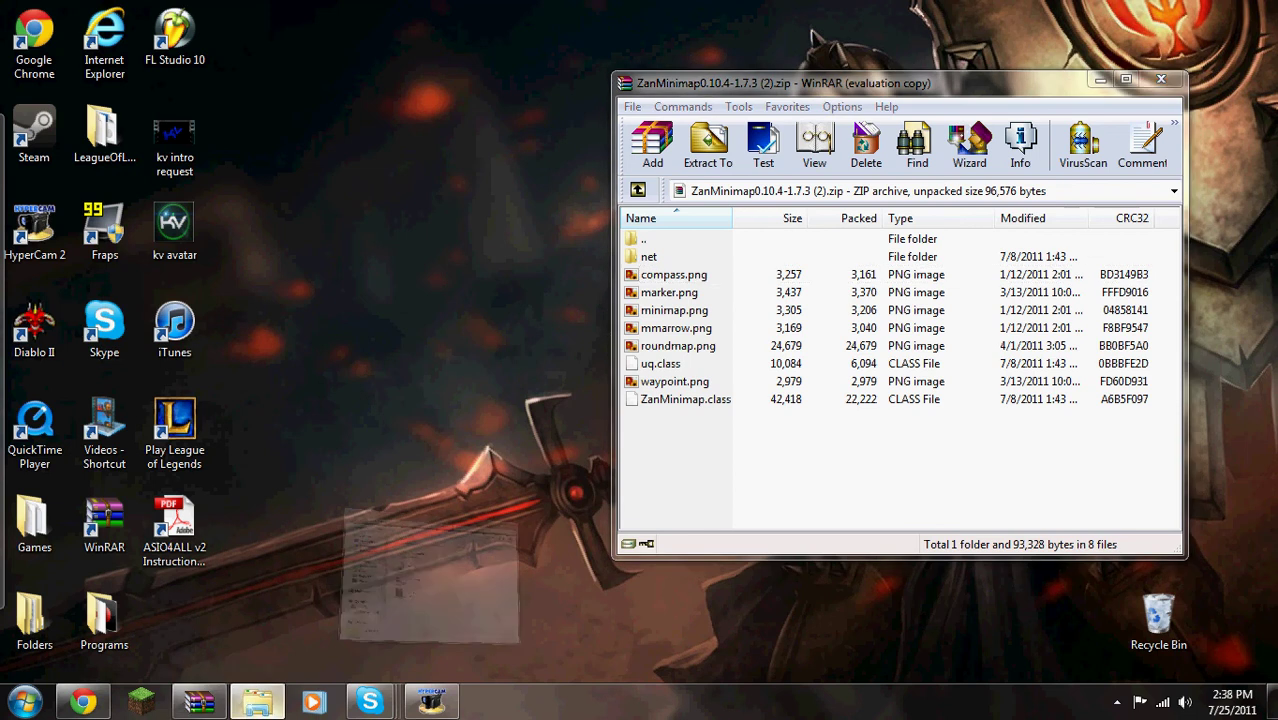
{"action": "mouse_move", "coordinate": [860, 12]}
{"action": "left_mouse_down"}
{"action": "mouse_move", "coordinate": [287, 63]}
{"action": "mouse_move", "coordinate": [293, 92]}
{"action": "mouse_move", "coordinate": [247, 57]}
{"action": "mouse_move", "coordinate": [247, 82]}
{"action": "mouse_move", "coordinate": [372, 78]}
{"action": "left_mouse_up"}
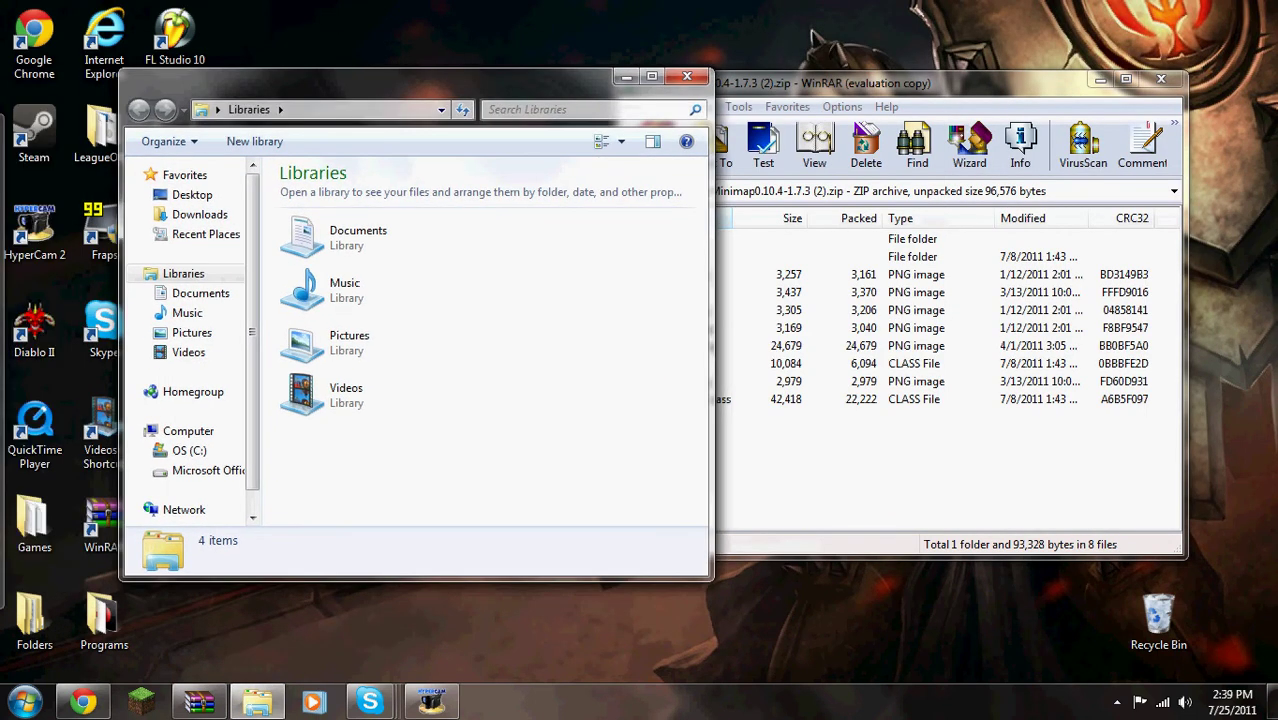
Navigate Explorer to %appdata%\.minecraft\bin and select minecraft.jar
{"action": "left_click", "coordinate": [330, 110]}
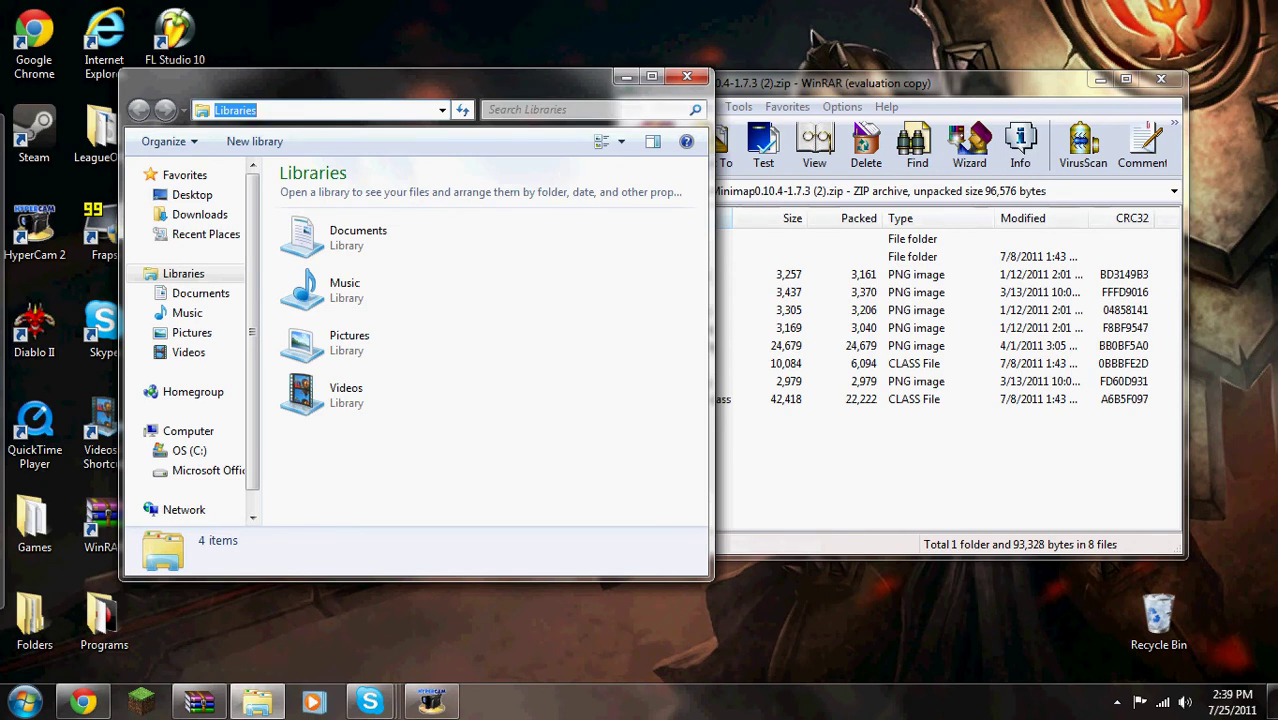
{"action": "type", "text": "%ap"}
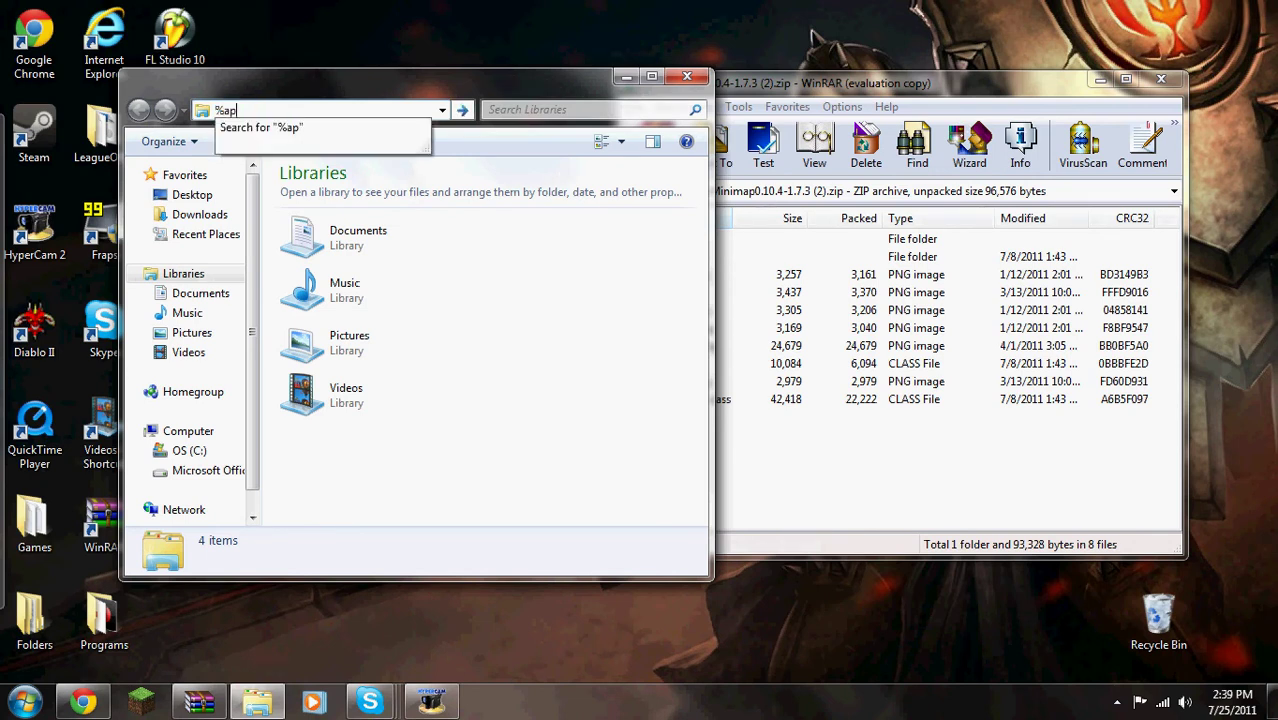
{"action": "type", "text": "pdata%"}
{"action": "key", "text": "Return"}
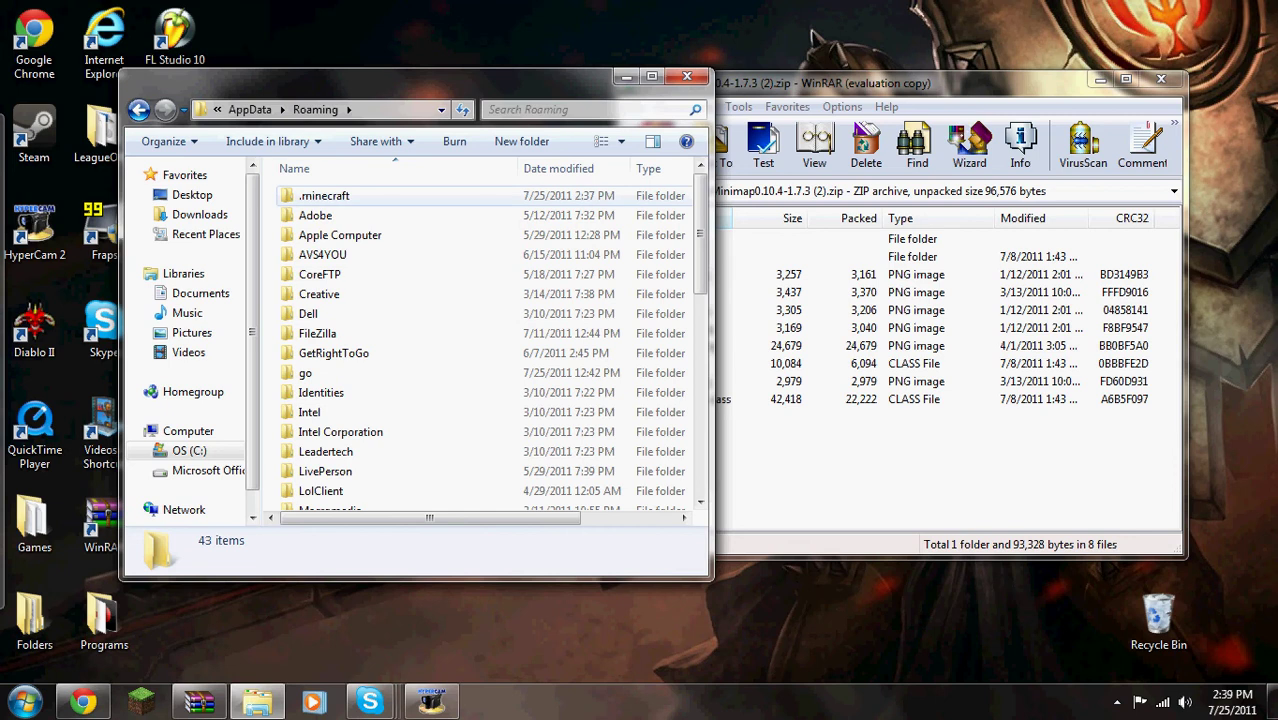
{"action": "double_click", "coordinate": [324, 195]}
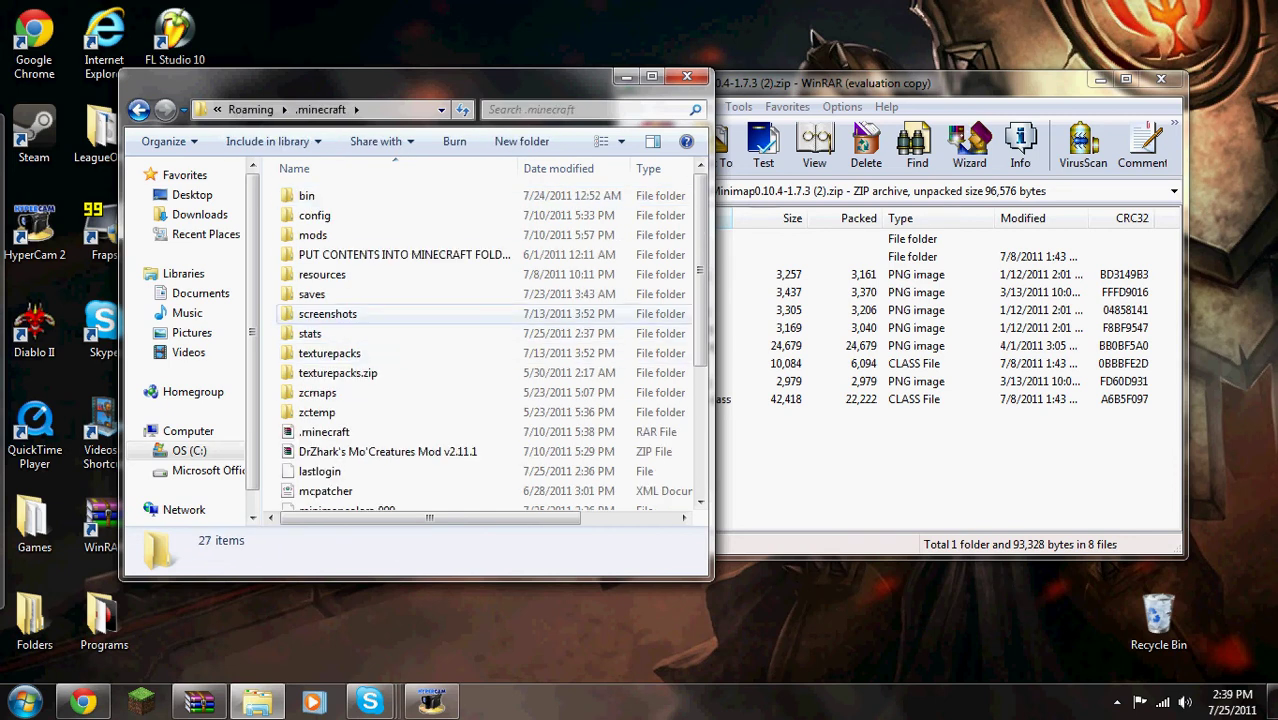
{"action": "mouse_move", "coordinate": [380, 316]}
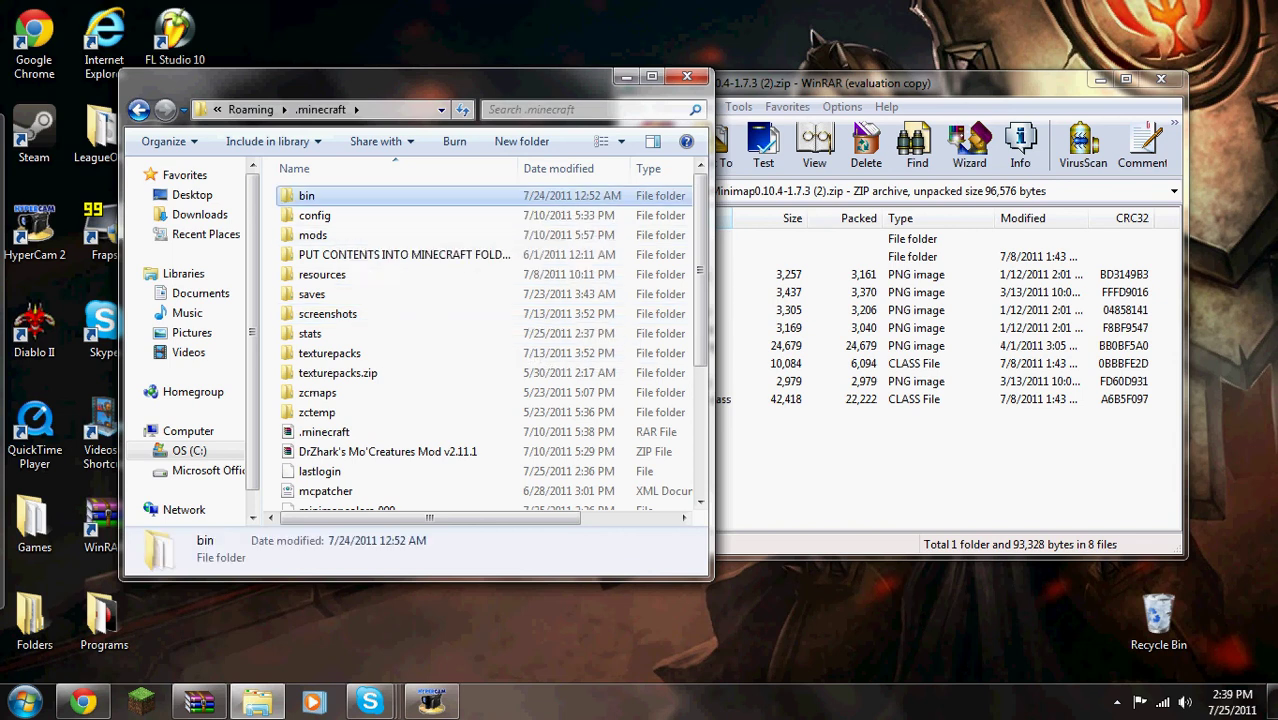
{"action": "double_click", "coordinate": [307, 195]}
{"action": "left_click", "coordinate": [322, 294]}
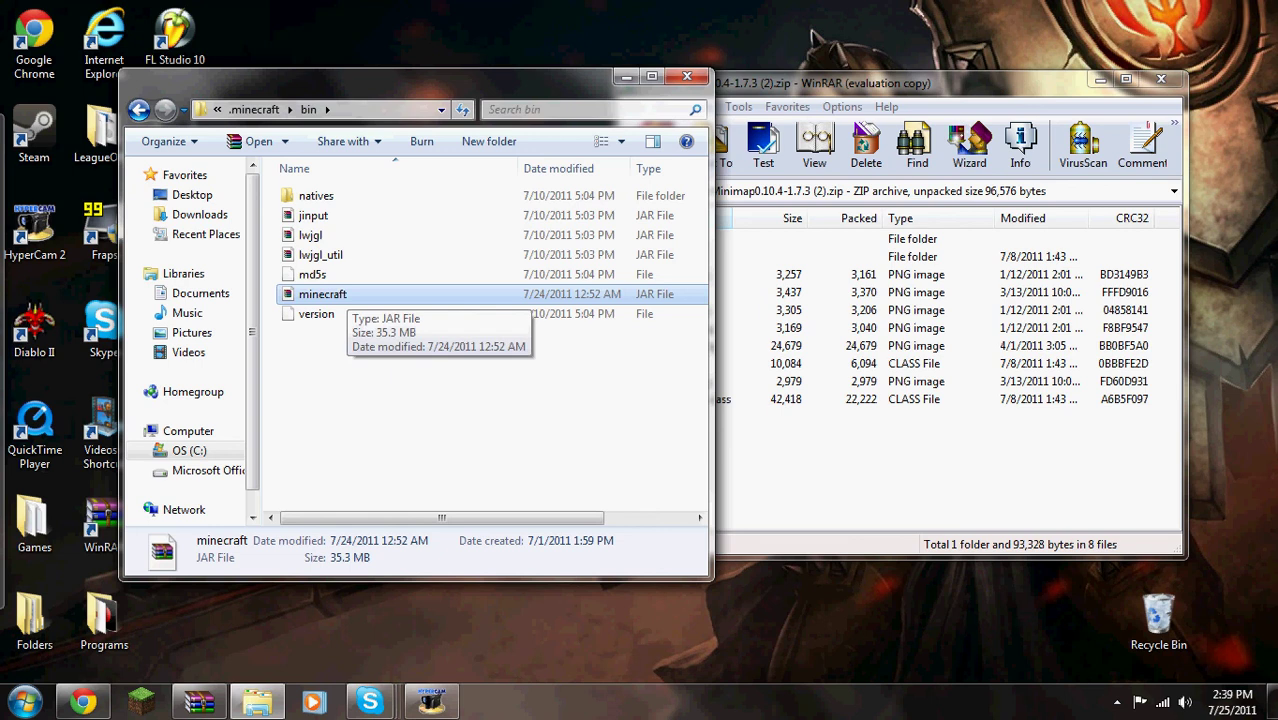
Open minecraft.jar in WinRAR, dismiss the licence reminder, and move it left of the ZanMinimap archive
{"action": "right_click", "coordinate": [346, 289]}
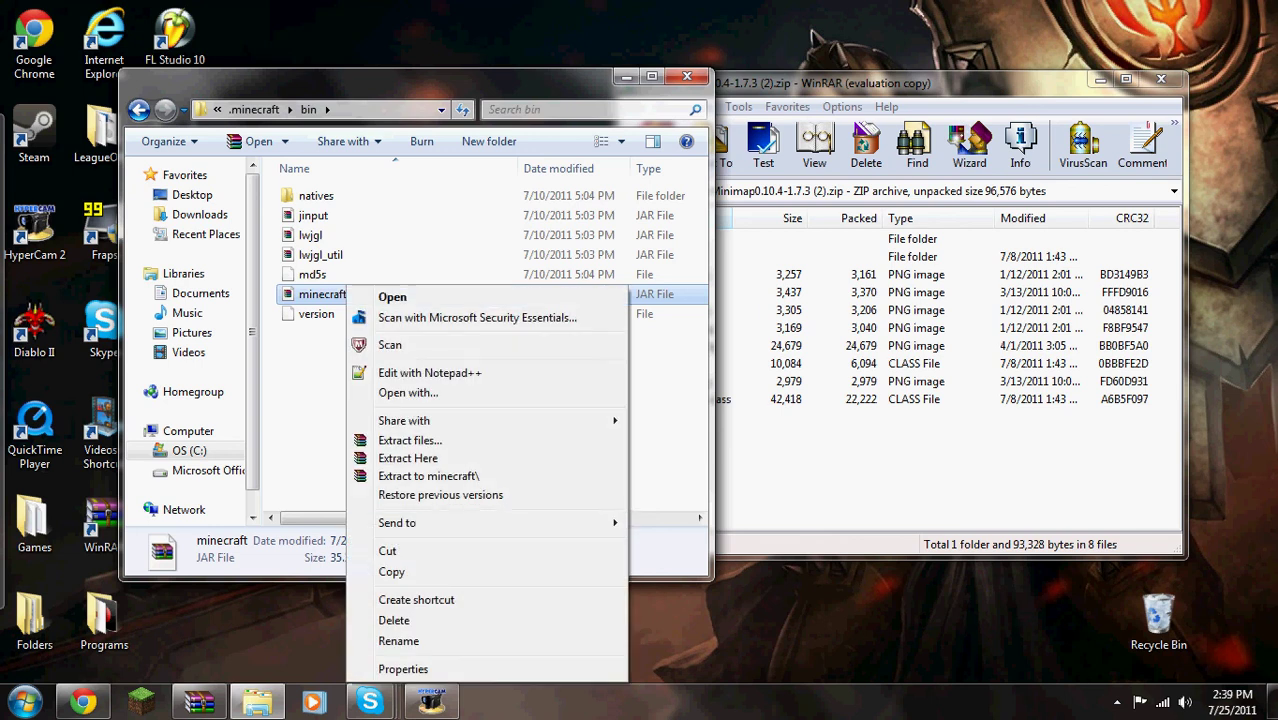
{"action": "key", "text": "Return"}
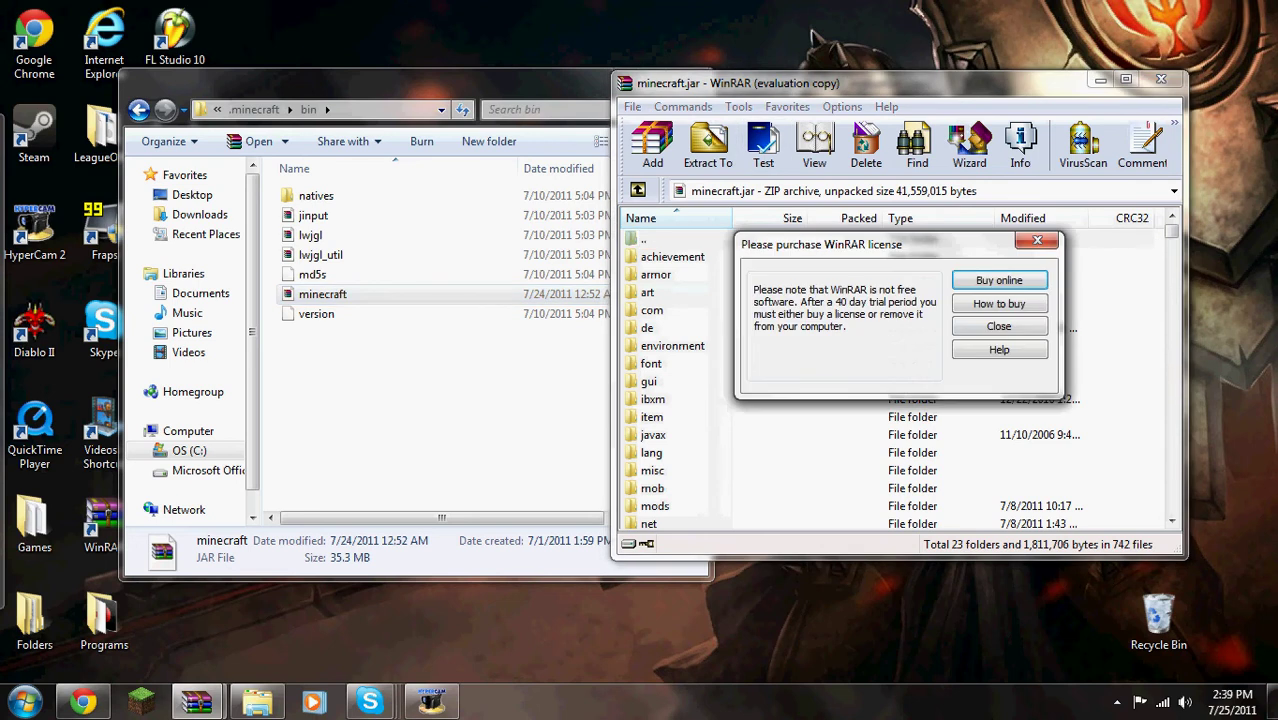
{"action": "key", "text": "Escape"}
{"action": "left_click_drag", "start_coordinate": [720, 83], "coordinate": [198, 68]}
{"action": "left_click_drag", "start_coordinate": [649, 215], "coordinate": [649, 278]}
{"action": "mouse_move", "coordinate": [649, 238]}
{"action": "left_mouse_down"}
{"action": "mouse_move", "coordinate": [649, 212]}
{"action": "mouse_move", "coordinate": [649, 229]}
{"action": "left_mouse_up"}
{"action": "key", "text": "alt+Tab"}
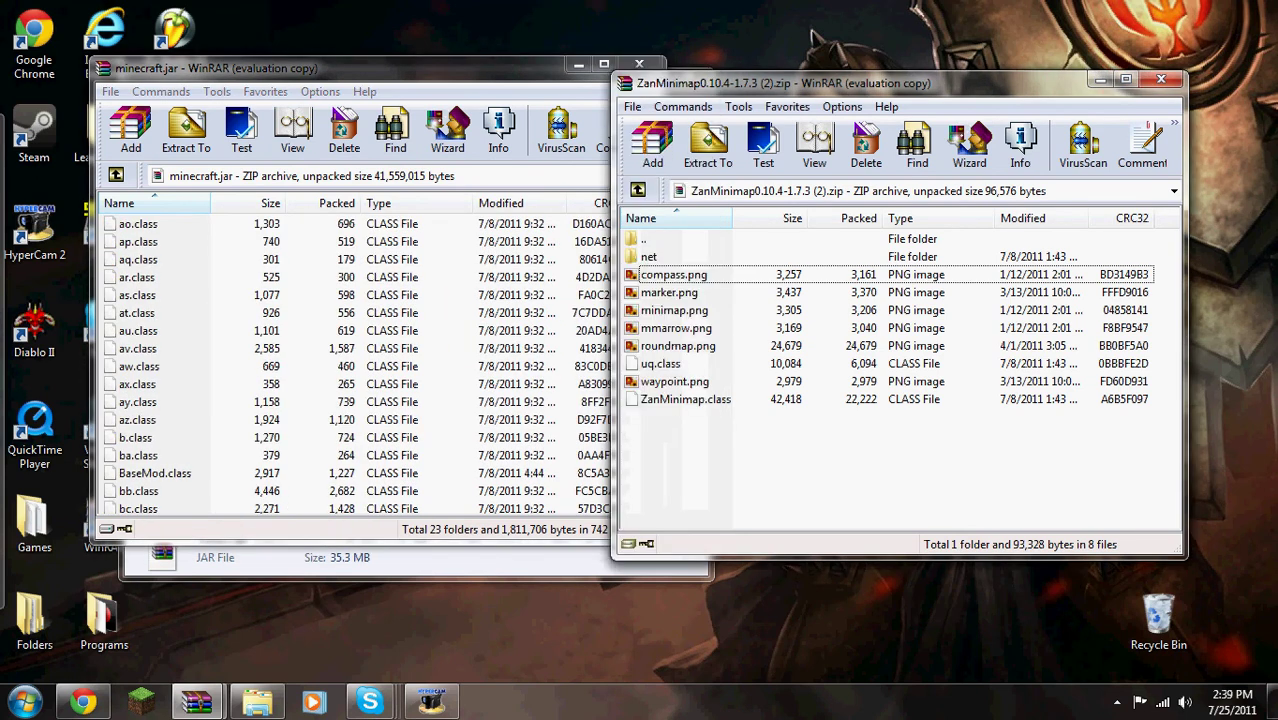
{"action": "left_click_drag", "start_coordinate": [707, 467], "coordinate": [656, 250]}
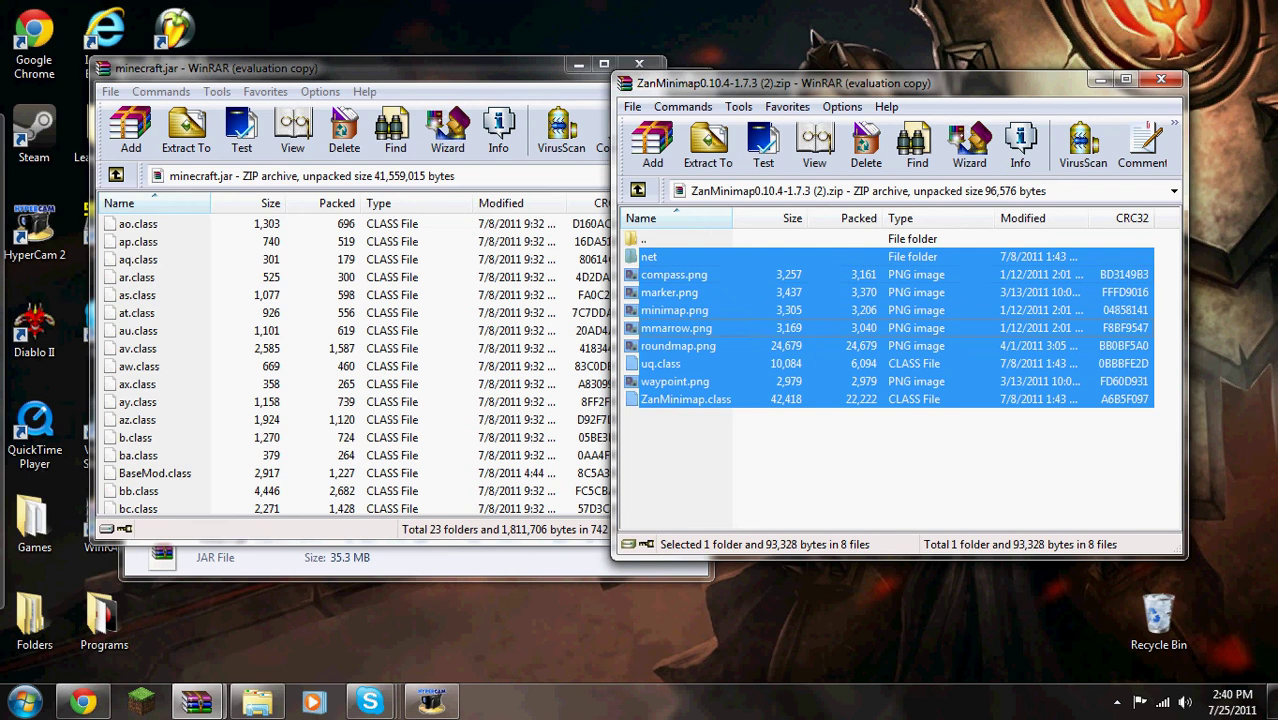
{"action": "left_click", "coordinate": [900, 470]}
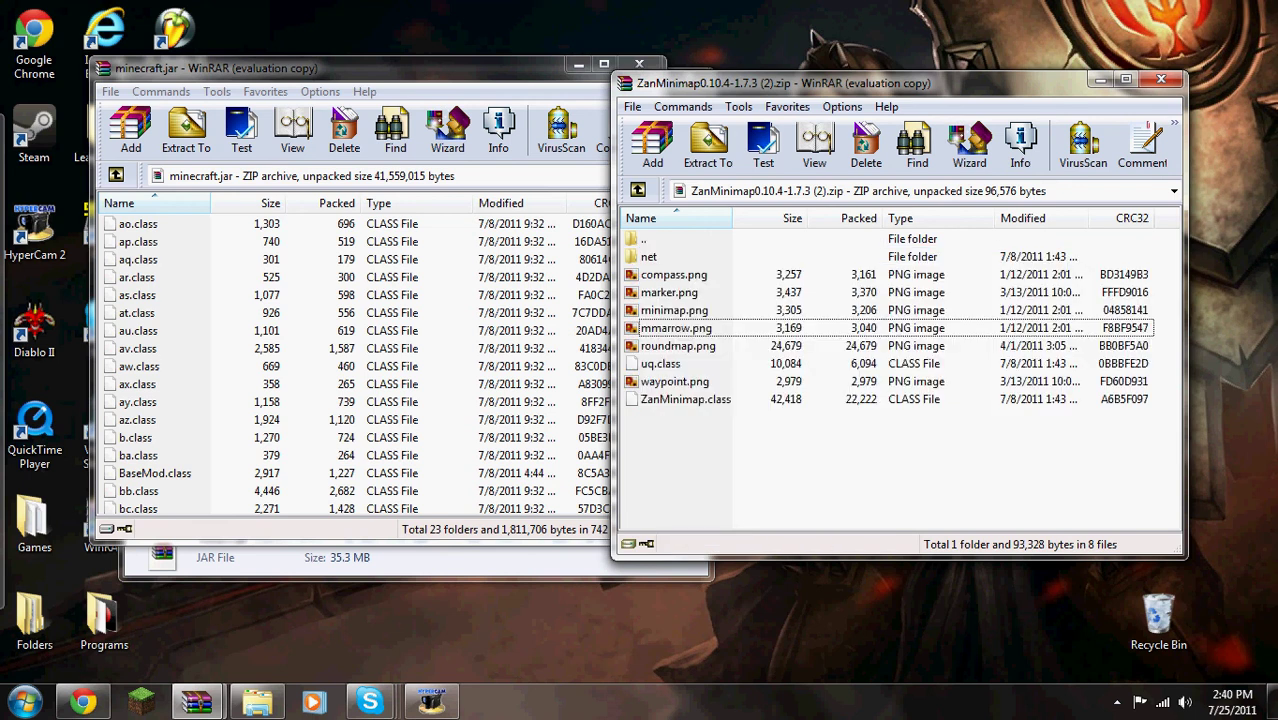